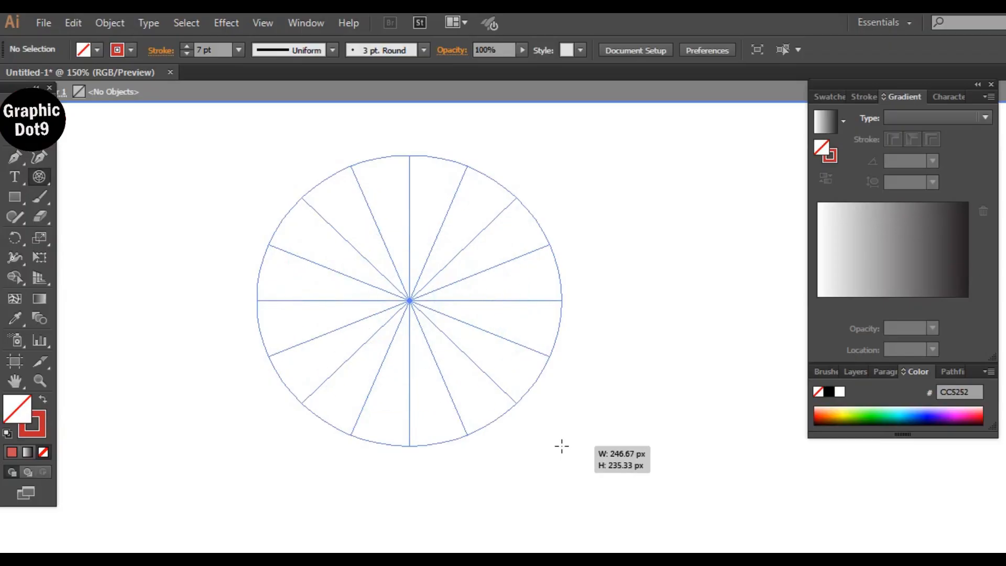
# - While drawing the polar grid, add five concentric dividers and remove all of its radial dividers
pyautogui.press('Up')
pyautogui.press('Up')
pyautogui.press('Up')
pyautogui.press('Up')
pyautogui.press('Up')
pyautogui.press('Left')
pyautogui.press('Left')
pyautogui.press('Left')
pyautogui.press('Left')
pyautogui.press('Left')
pyautogui.press('Left')
pyautogui.press('Left')
pyautogui.press('Left')
pyautogui.press('Left')
pyautogui.press('Left')
pyautogui.press('Left')
pyautogui.press('Left')
pyautogui.press('Left')
pyautogui.press('Left')
pyautogui.press('Left')
pyautogui.press('Left')
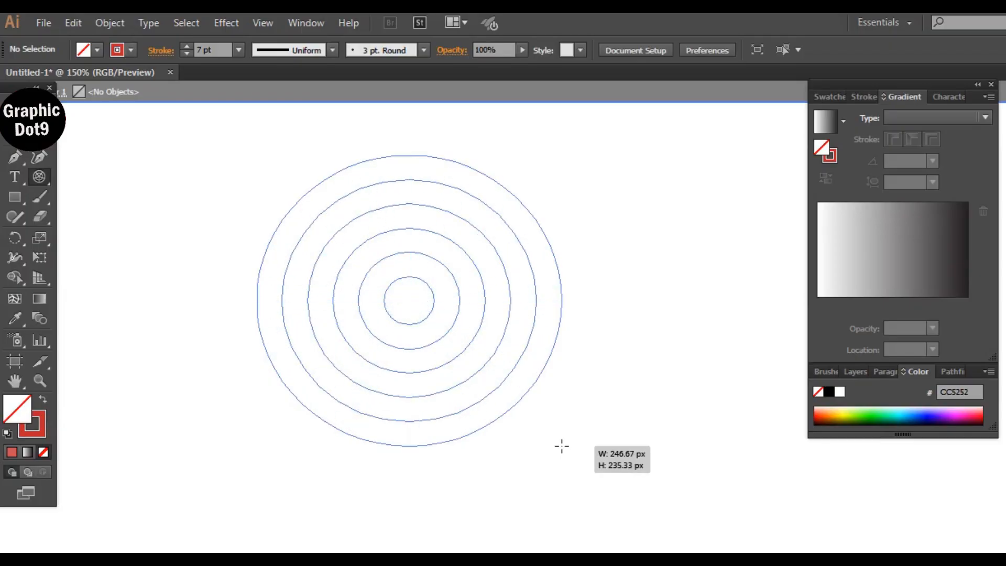
# - Set the polar grid to 20 radial dividers and finish drawing it at about 247 by 235 px
pyautogui.press('Right')
pyautogui.press('Right')
pyautogui.press('Right')
pyautogui.press('Right')
pyautogui.press('Right')
pyautogui.press('Right')
pyautogui.press('Right')
pyautogui.press('Right')
pyautogui.press('Right')
pyautogui.press('Right')
pyautogui.press('Right')
pyautogui.press('Right')
pyautogui.press('Right')
pyautogui.press('Right')
pyautogui.press('Right')
pyautogui.press('Right')
pyautogui.press('Right')
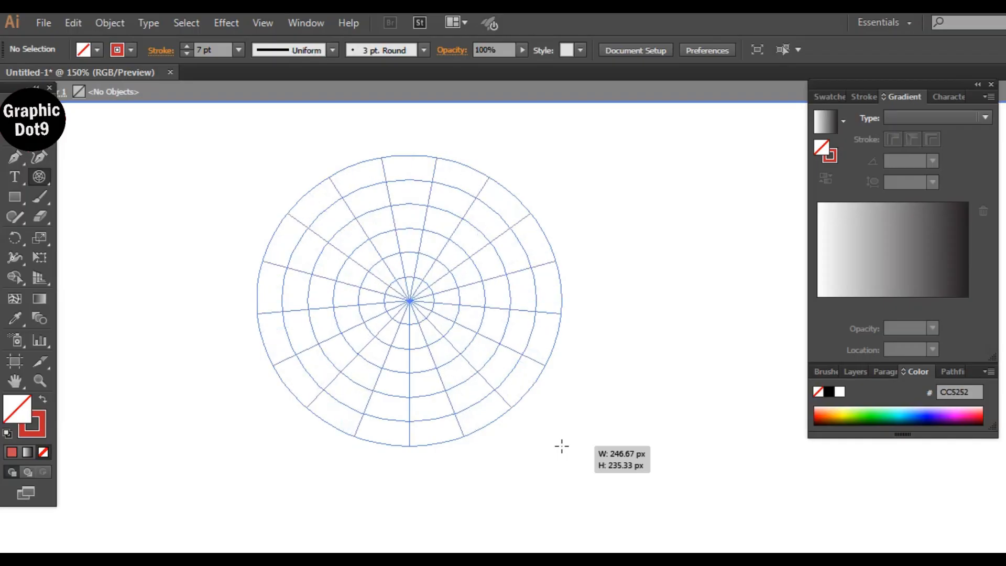
pyautogui.press('Right')
pyautogui.press('Right')
pyautogui.press('Right')
pyautogui.press('Right')
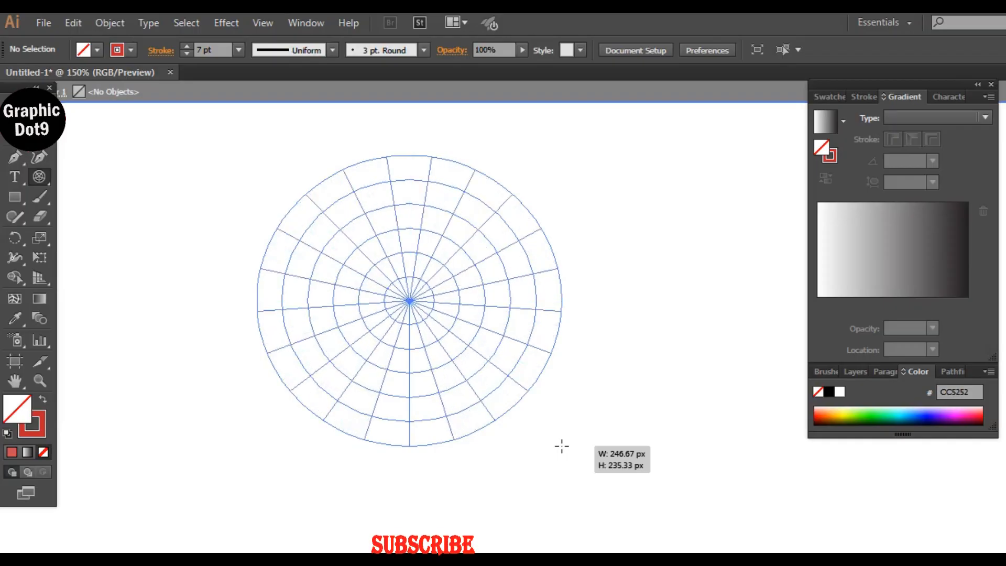
pyautogui.press('Left')
pyautogui.moveTo(561, 446); pyautogui.dragTo(561, 445)
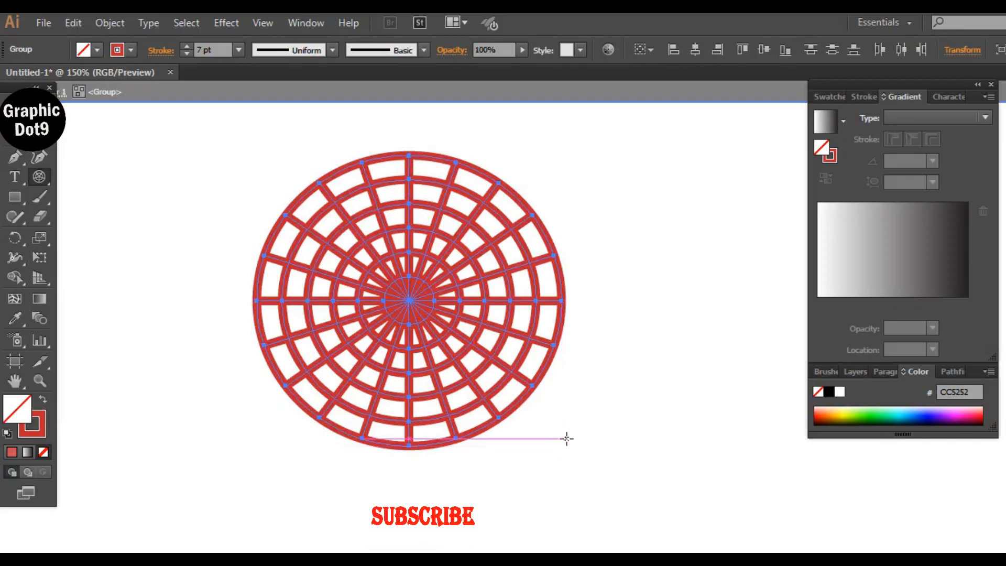
# - Set the polar grid's stroke weight to 4 pt and its stroke colour to black
pyautogui.click(239, 50)
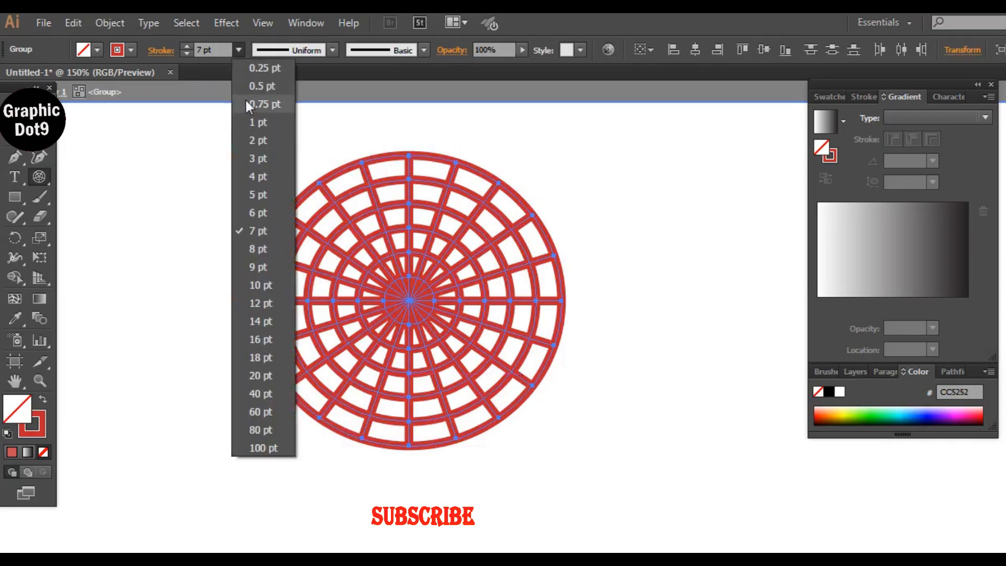
pyautogui.click(256, 120)
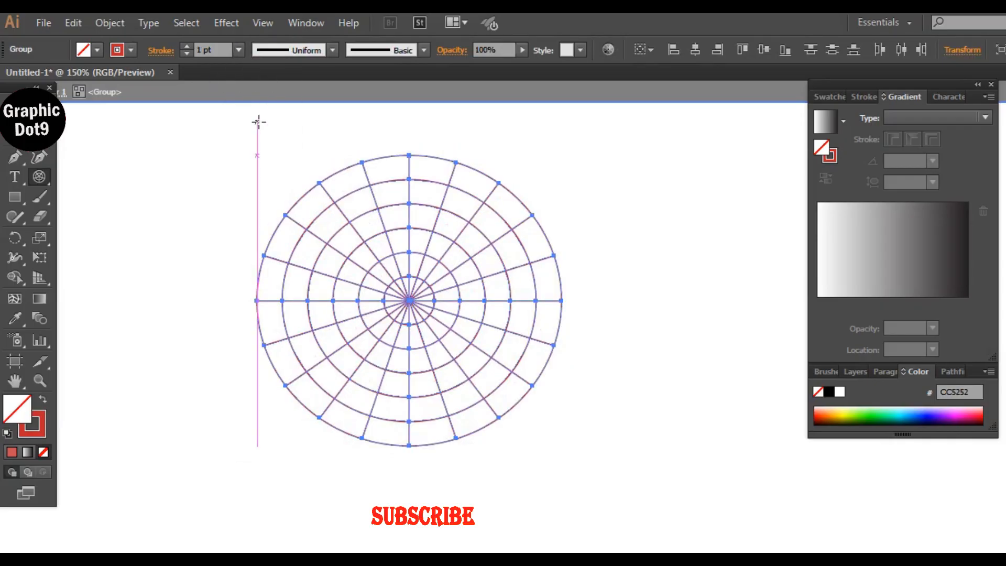
pyautogui.click(239, 51)
pyautogui.click(257, 176)
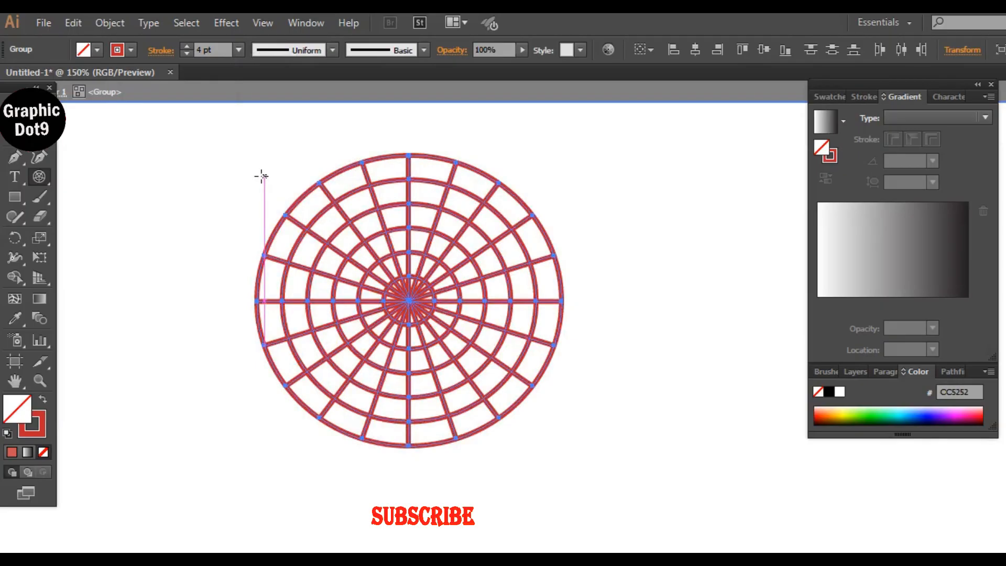
pyautogui.click(132, 47)
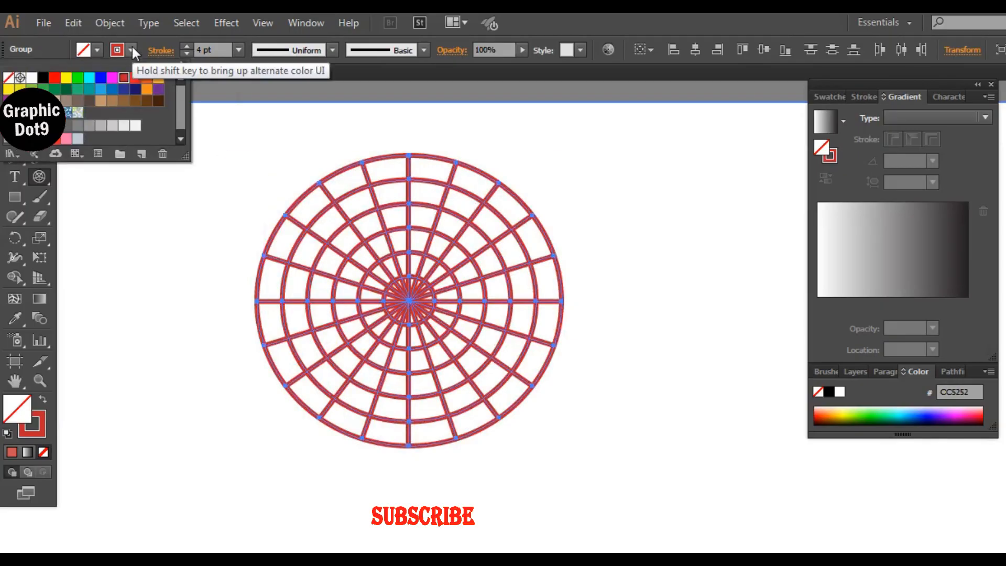
pyautogui.click(43, 77)
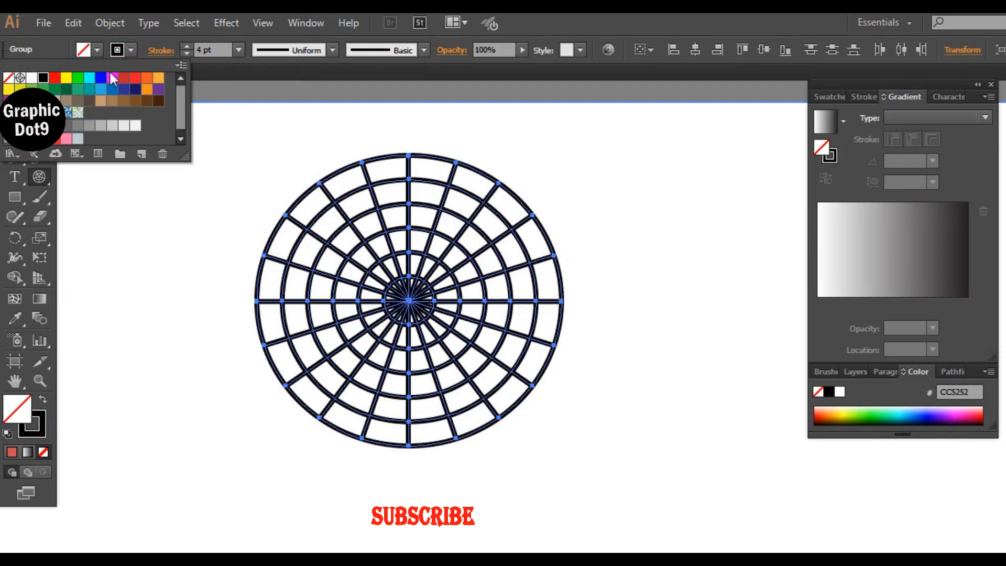
pyautogui.click(221, 74)
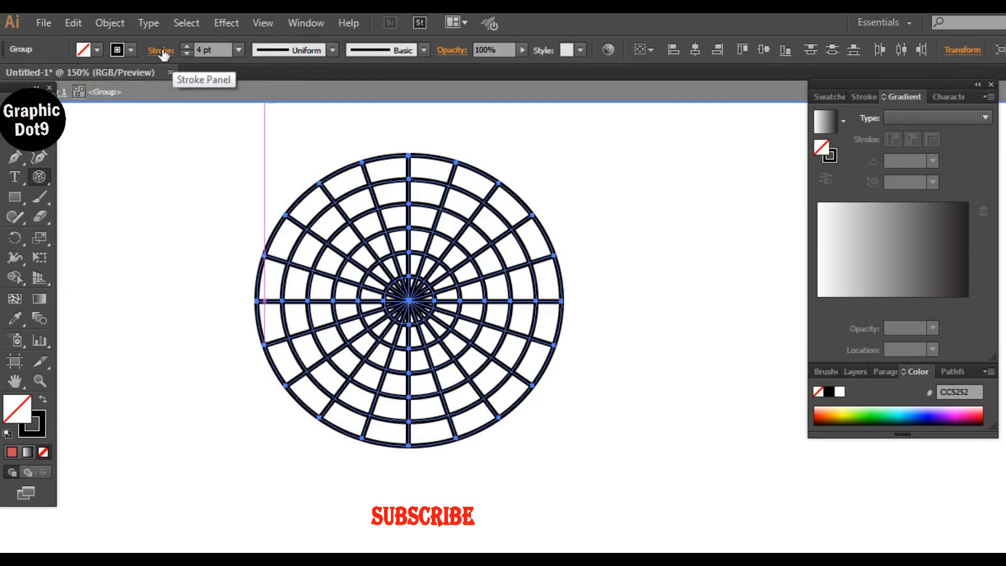
# - Try a 12 pt dashed line with both dash alignment options on the grid's stroke, and turn the dashes off
pyautogui.click(164, 53)
pyautogui.click(9, 164)
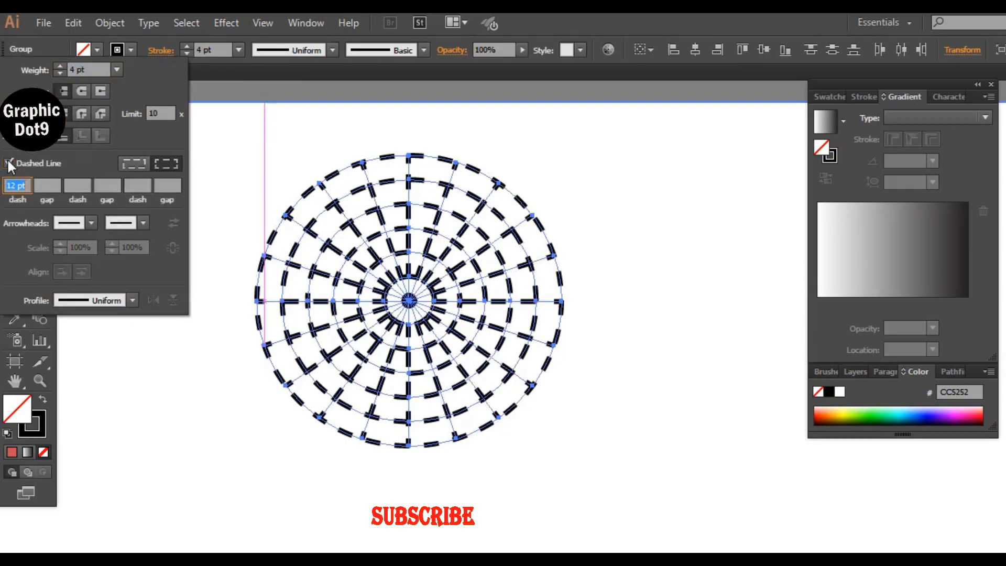
pyautogui.click(165, 166)
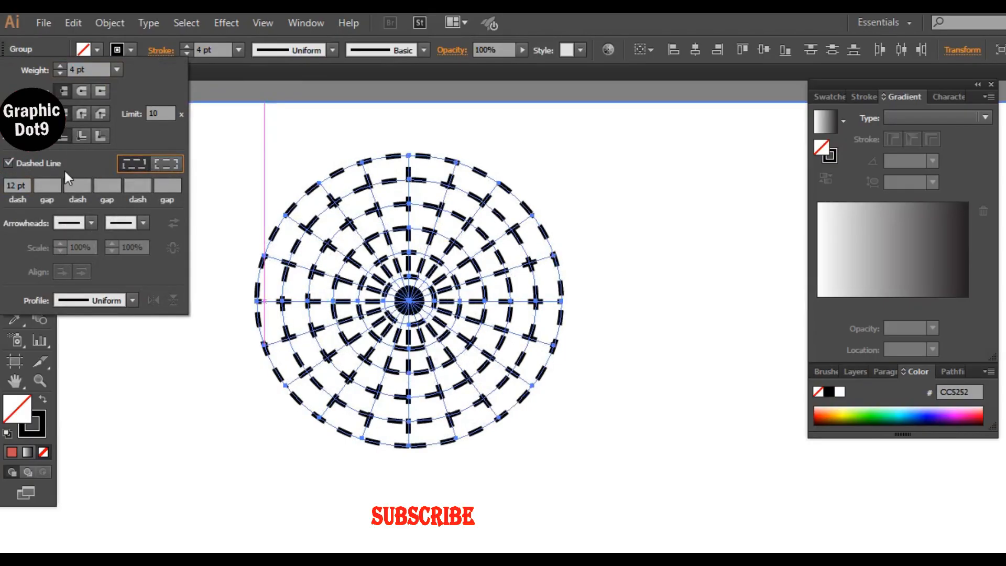
pyautogui.click(8, 163)
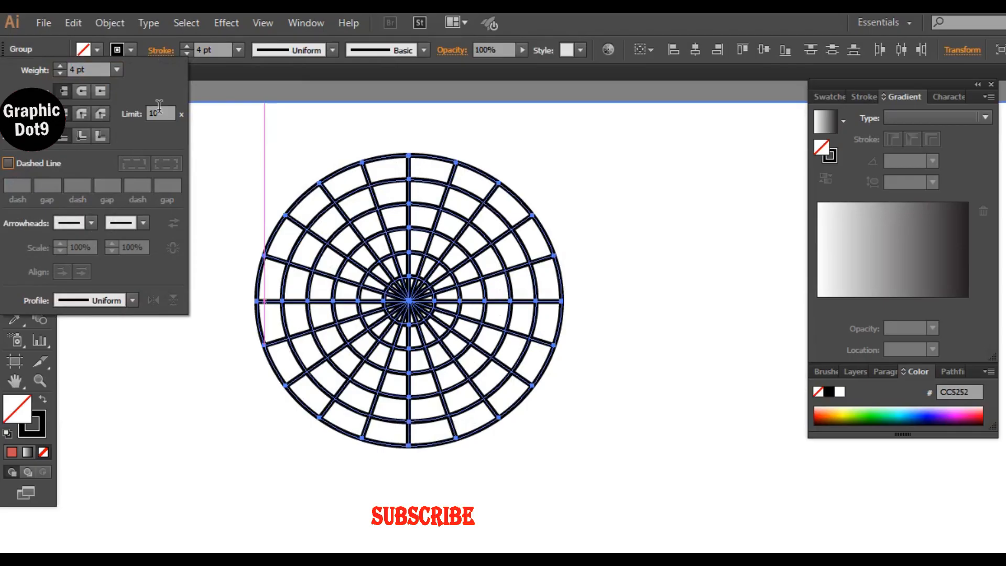
# - Set the polar grid's stroke weight to 6 pt
pyautogui.click(239, 44)
pyautogui.click(239, 47)
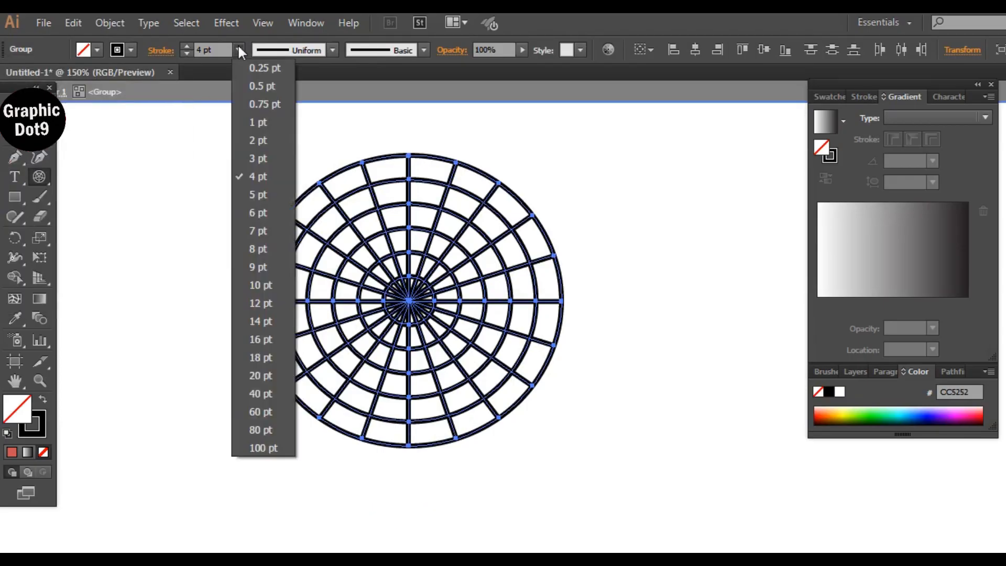
pyautogui.click(254, 214)
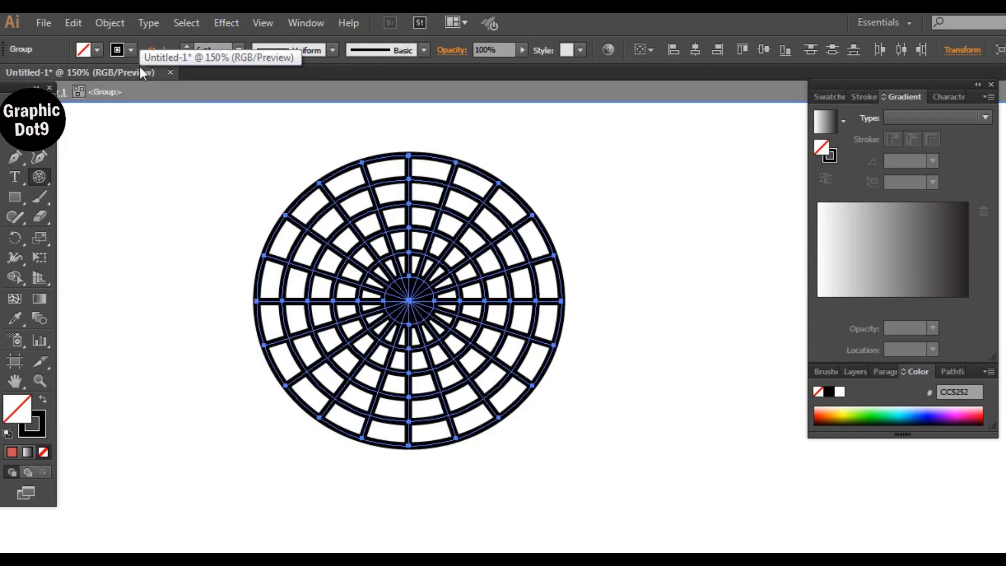
# - Try a red E52929 fill on the polar grid, and set the fill back to none
pyautogui.doubleClick(23, 412)
pyautogui.click(323, 361)
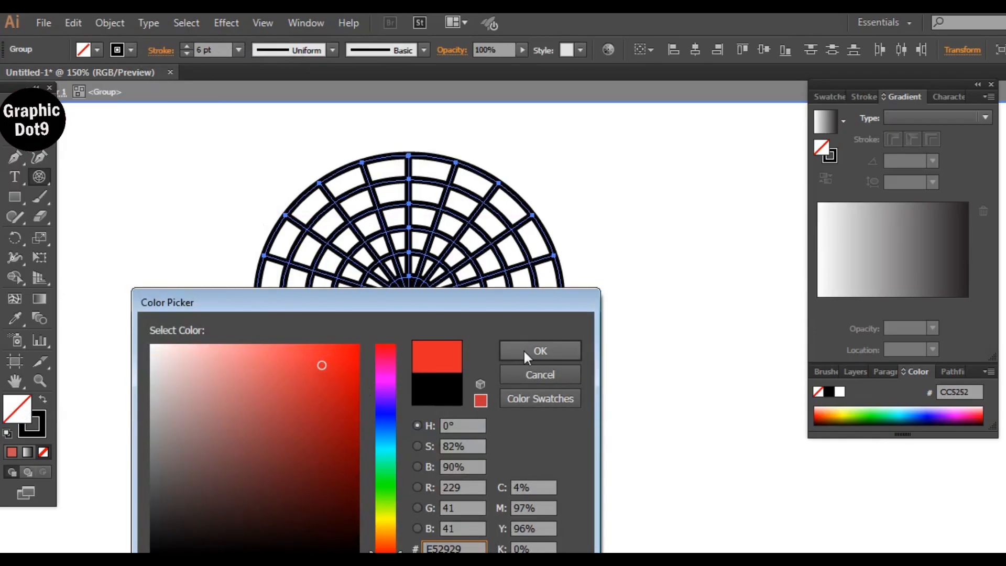
pyautogui.click(526, 349)
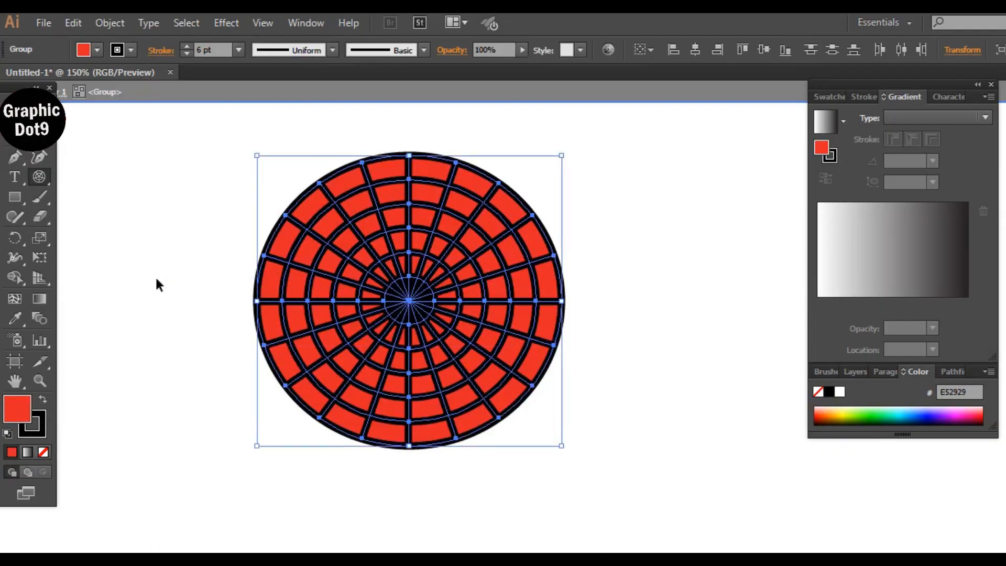
pyautogui.press('/')
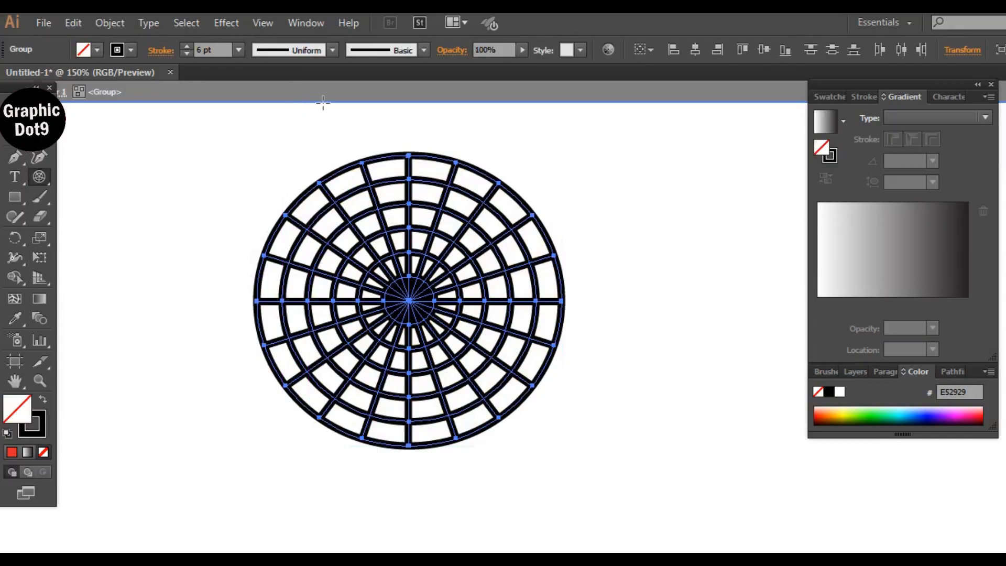
# - Compare the lens-shaped and arched width profiles on the grid's stroke, choose the lens-shaped one and set the weight to 9 pt
pyautogui.click(332, 50)
pyautogui.click(307, 100)
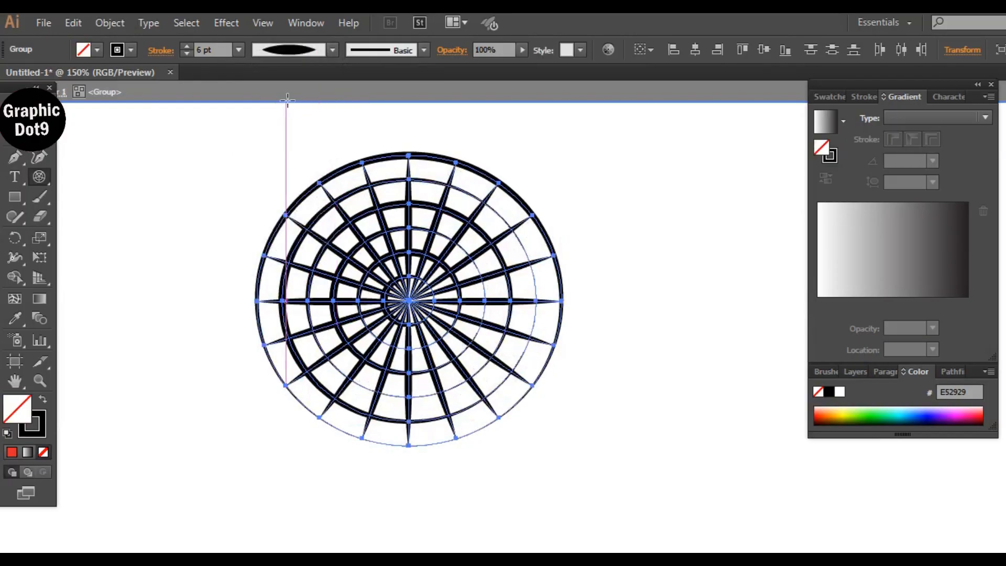
pyautogui.click(332, 50)
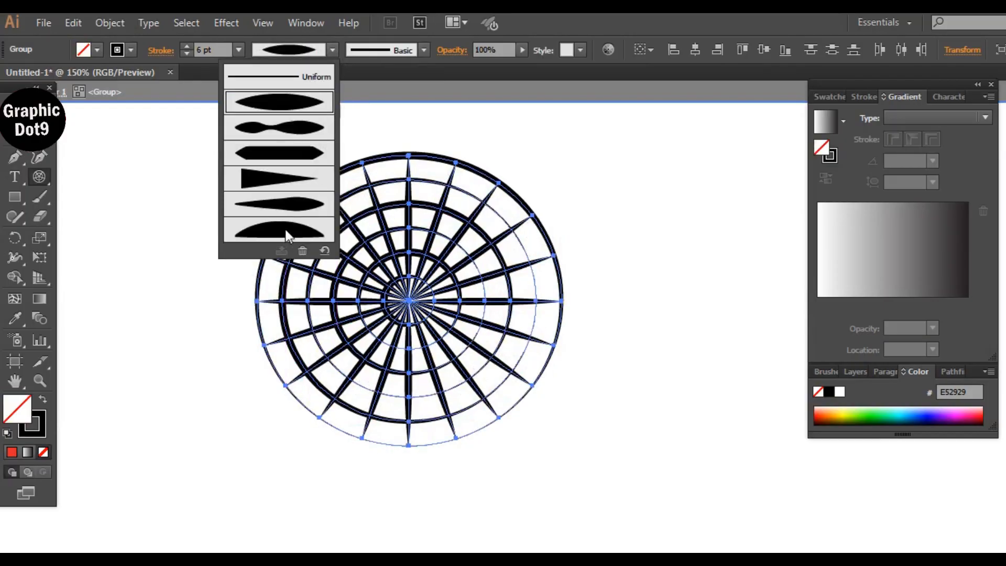
pyautogui.click(296, 220)
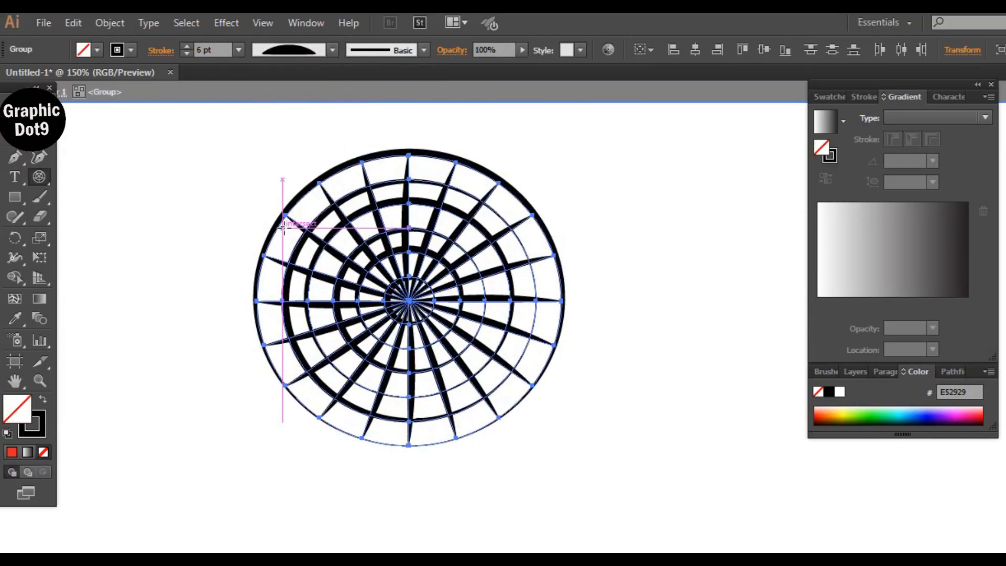
pyautogui.click(334, 50)
pyautogui.click(282, 105)
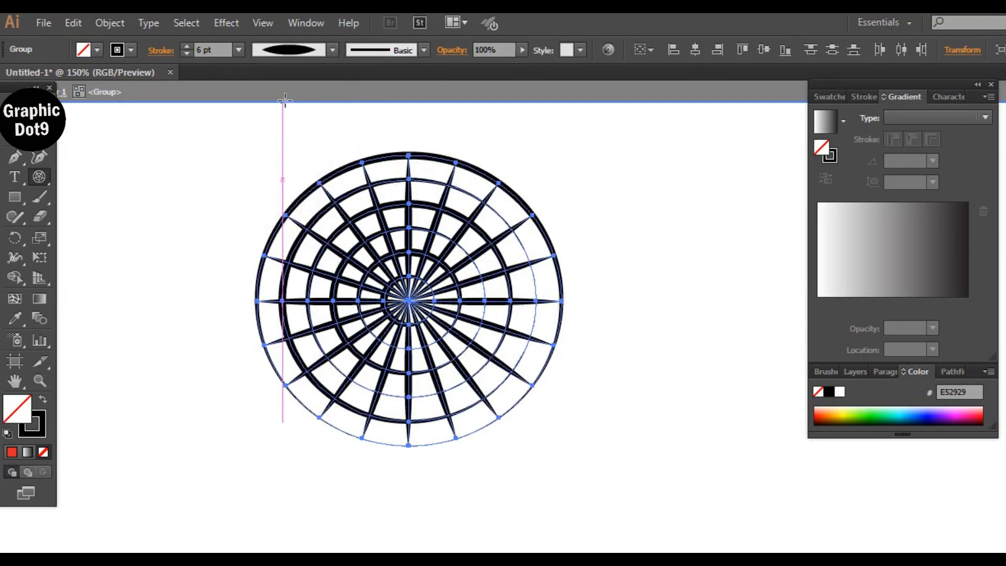
pyautogui.click(238, 50)
pyautogui.click(257, 267)
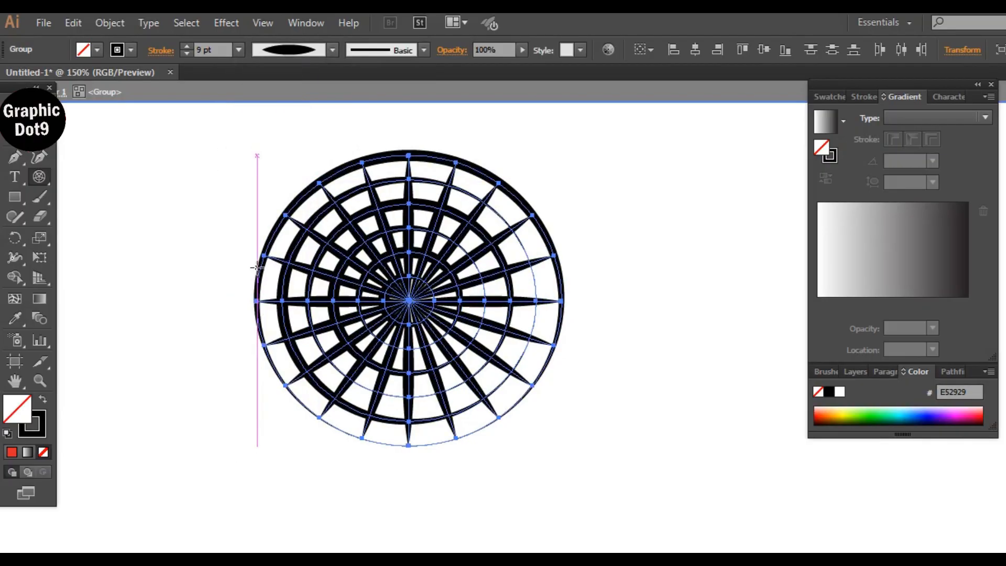
# - Try a bright red stroke colour on the polar grid, and undo it
pyautogui.click(131, 50)
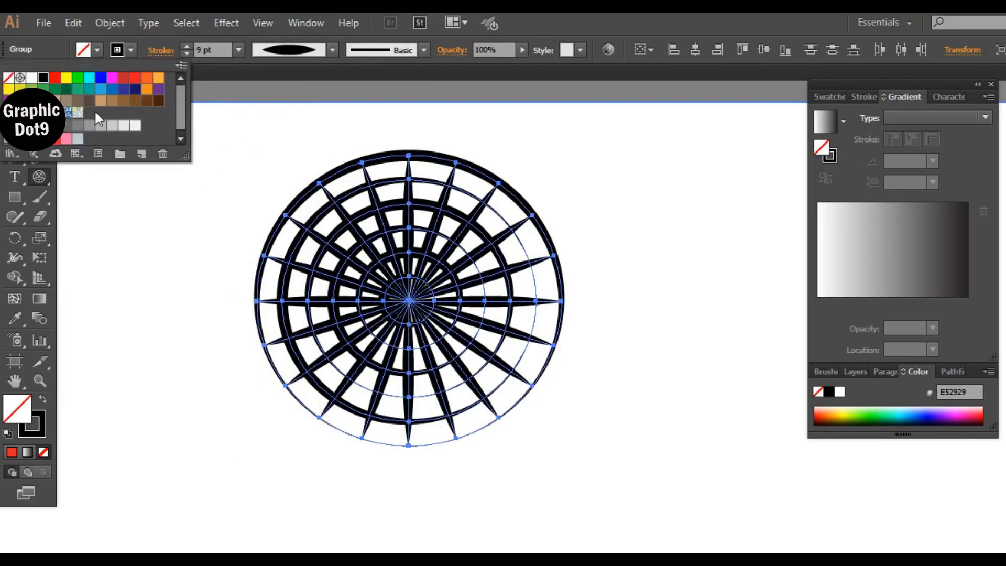
pyautogui.click(55, 78)
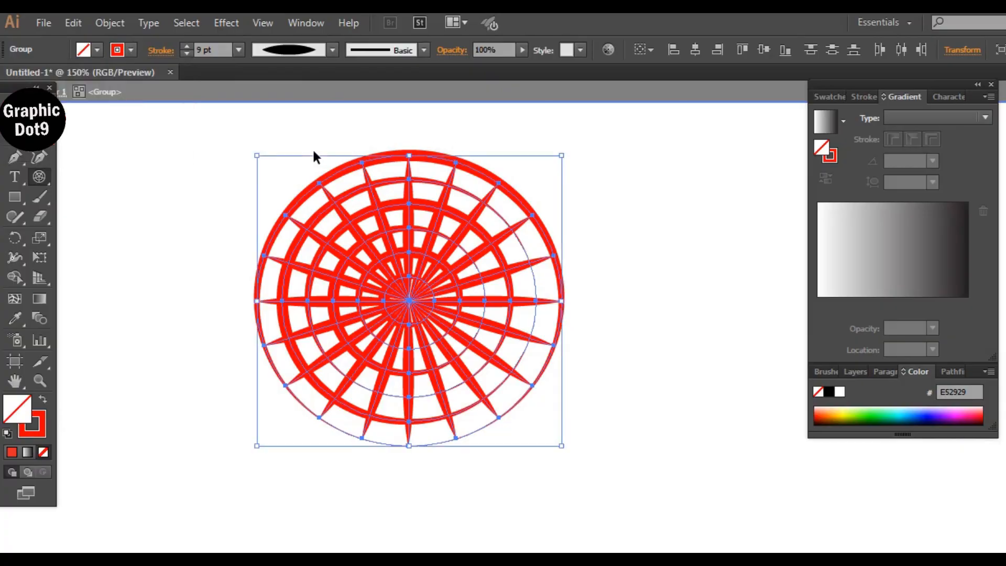
pyautogui.hotkey('ctrl', 'z')
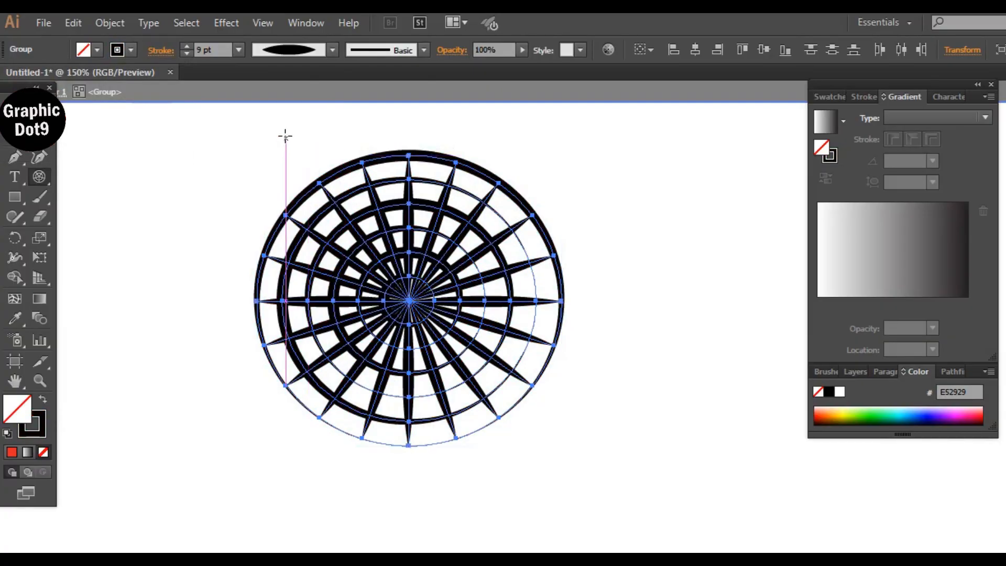
# - Reset the grid's stroke to the Uniform width profile and set its weight to 4 pt
pyautogui.click(333, 50)
pyautogui.click(264, 73)
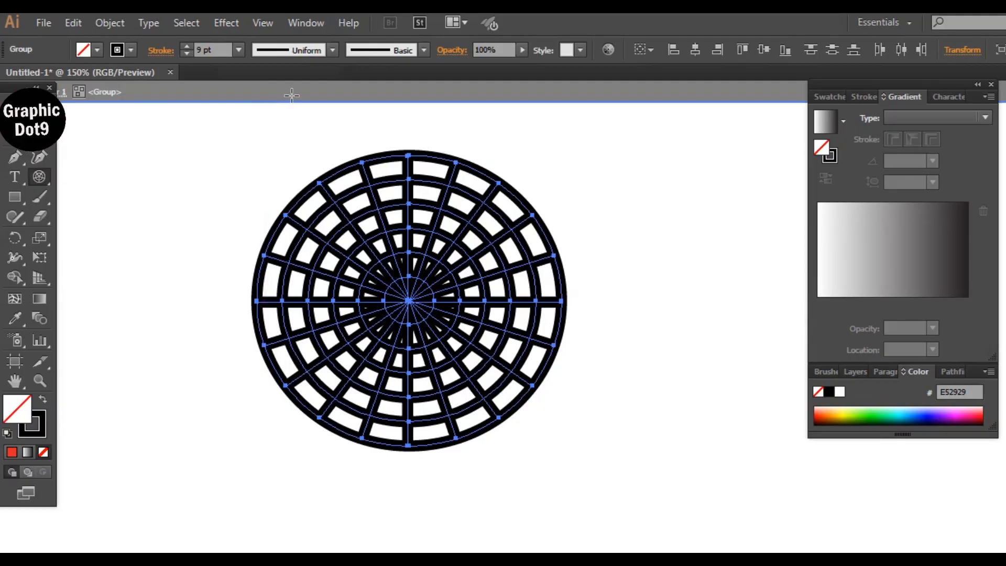
pyautogui.click(237, 48)
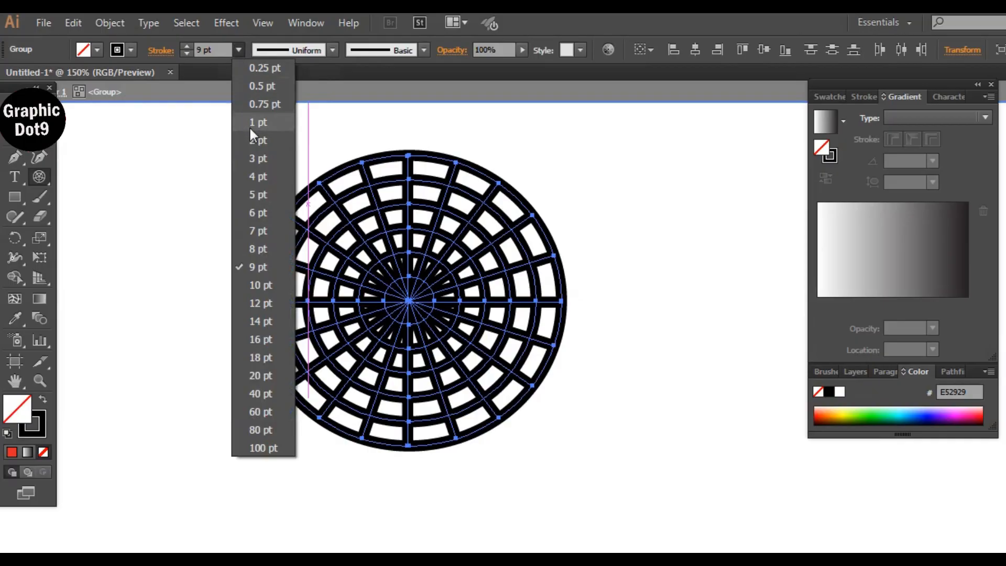
pyautogui.click(258, 175)
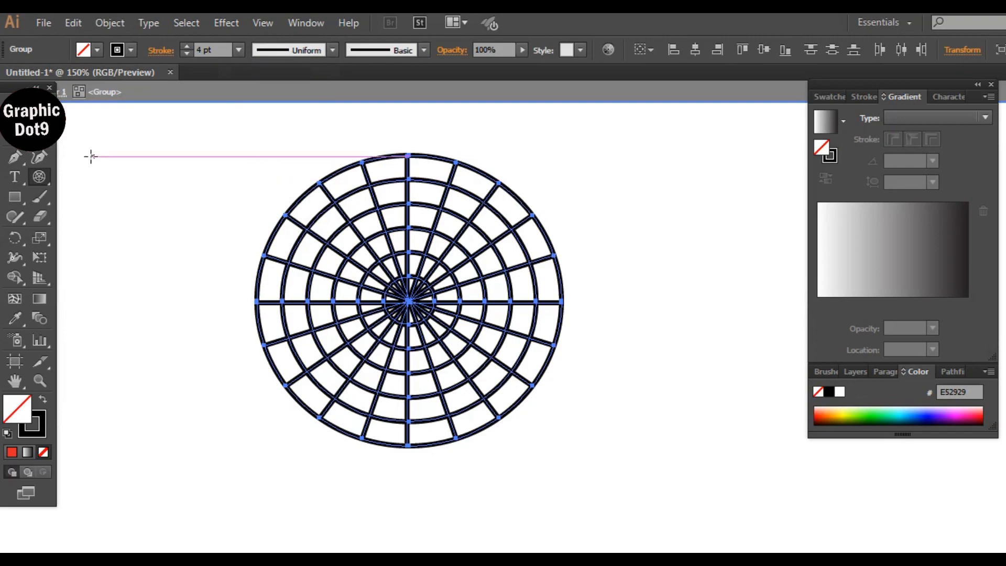
# - Dismiss the Polar Grid Tool Options, switch to the Selection tool and deselect the grid
pyautogui.click(112, 134)
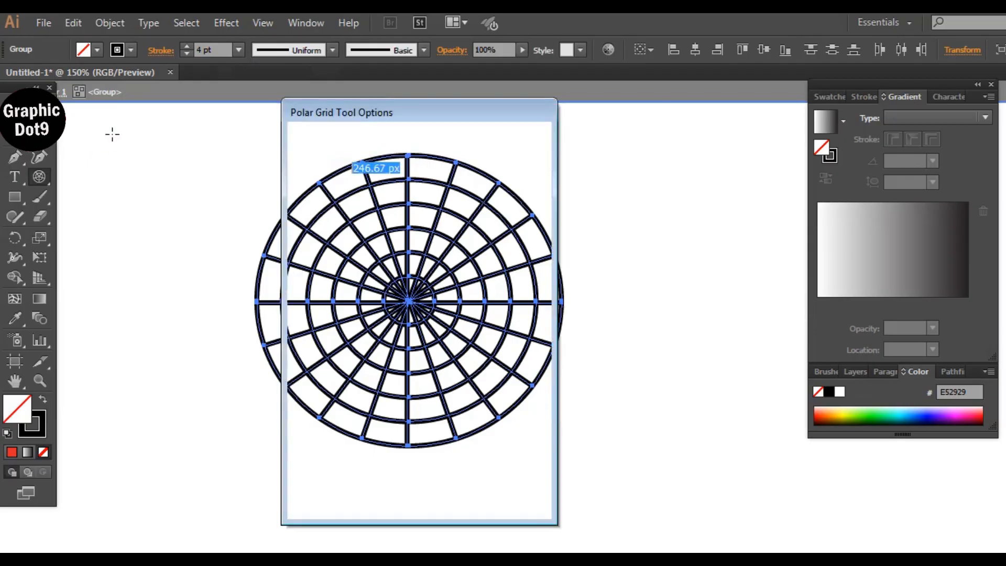
pyautogui.click(506, 484)
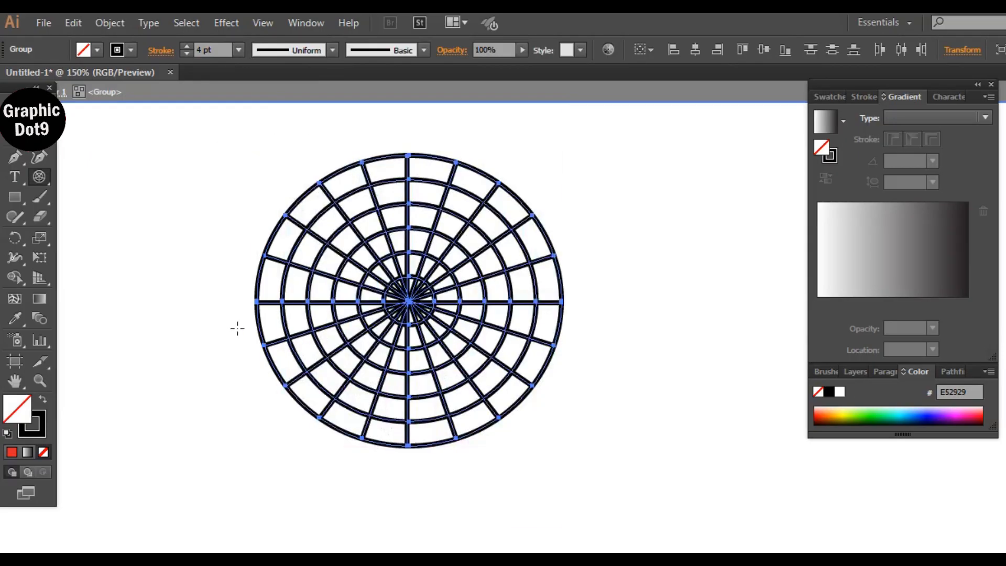
pyautogui.press('v')
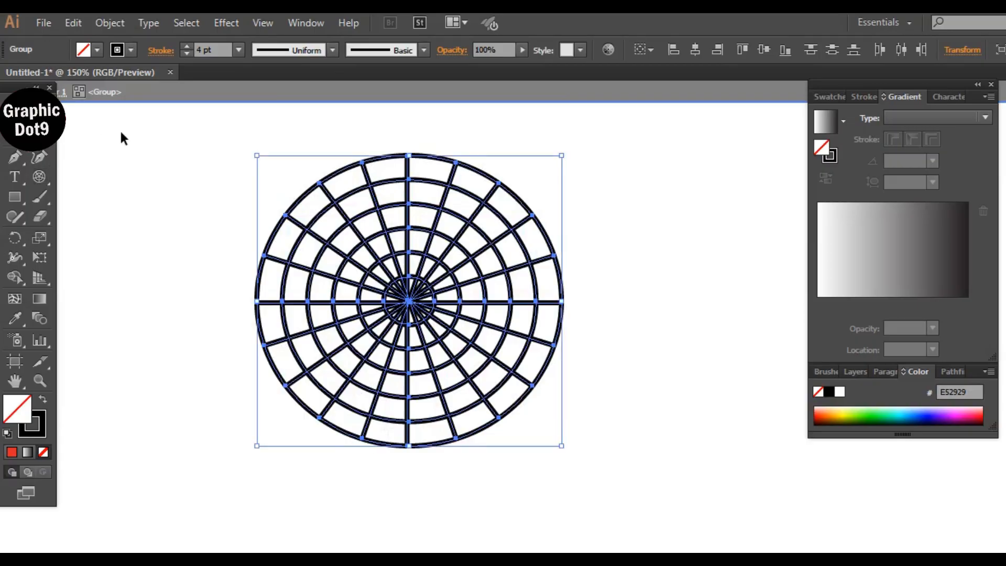
pyautogui.click(165, 181)
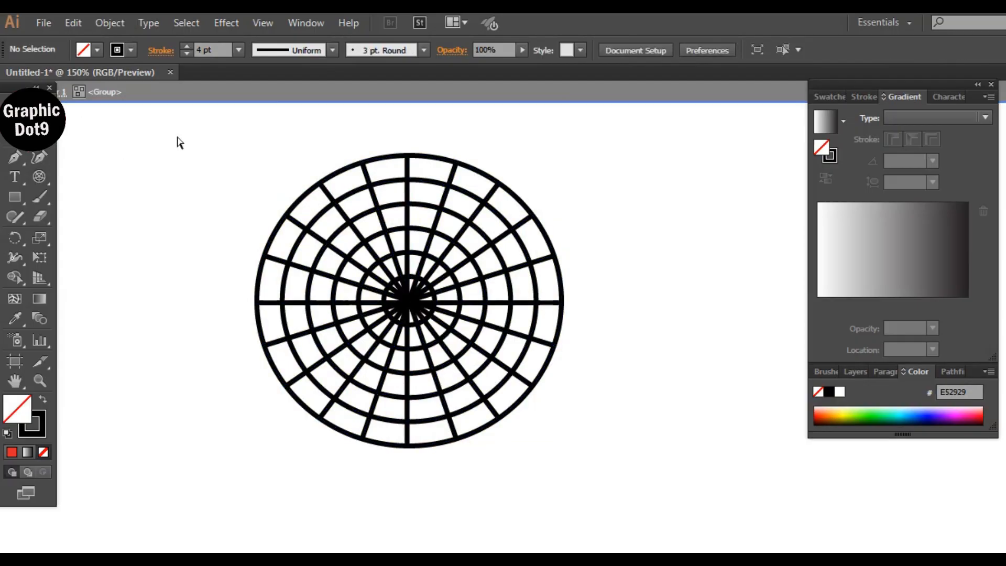
# - Try cutting the polar grid's upper half with direct selection, pasting it back and shifting it sideways above the lower half
pyautogui.click(344, 174)
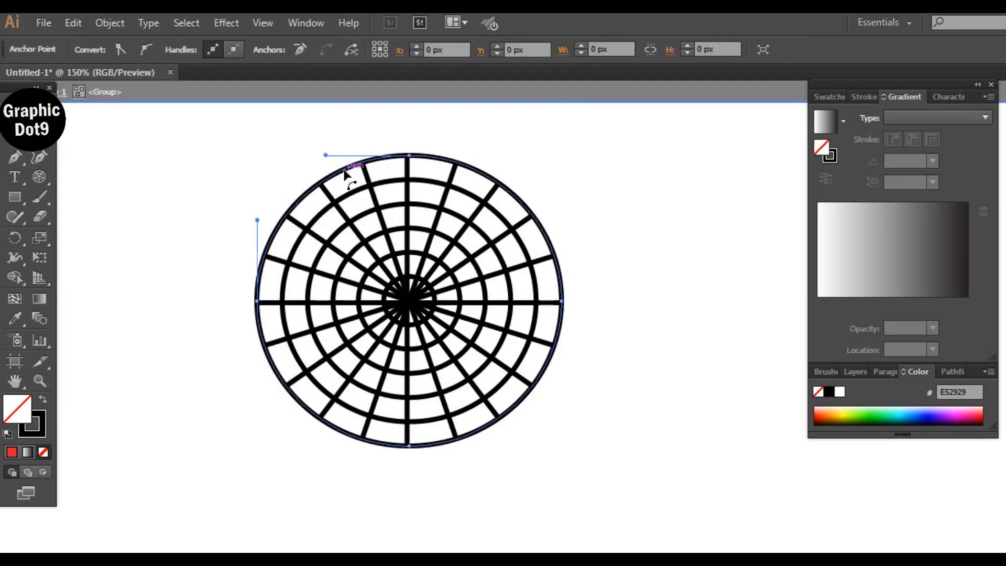
pyautogui.moveTo(221, 140); pyautogui.dragTo(632, 295)
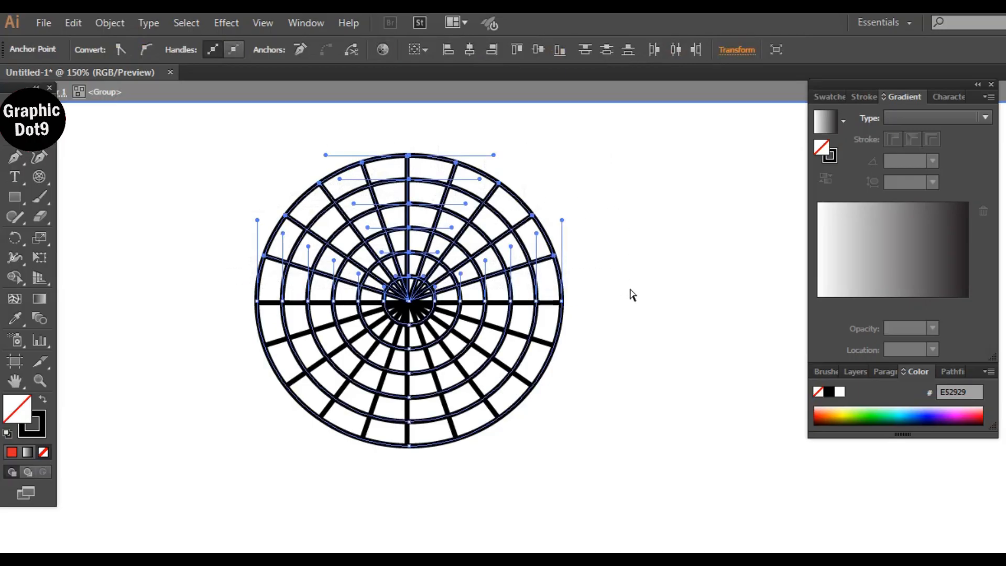
pyautogui.press('Delete')
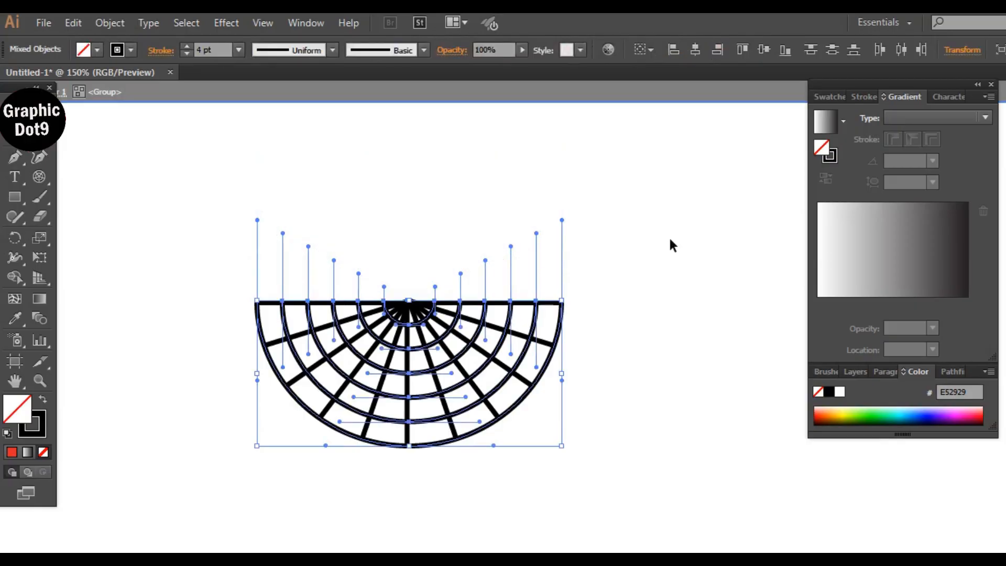
pyautogui.press('v')
pyautogui.hotkey('ctrl', 'v')
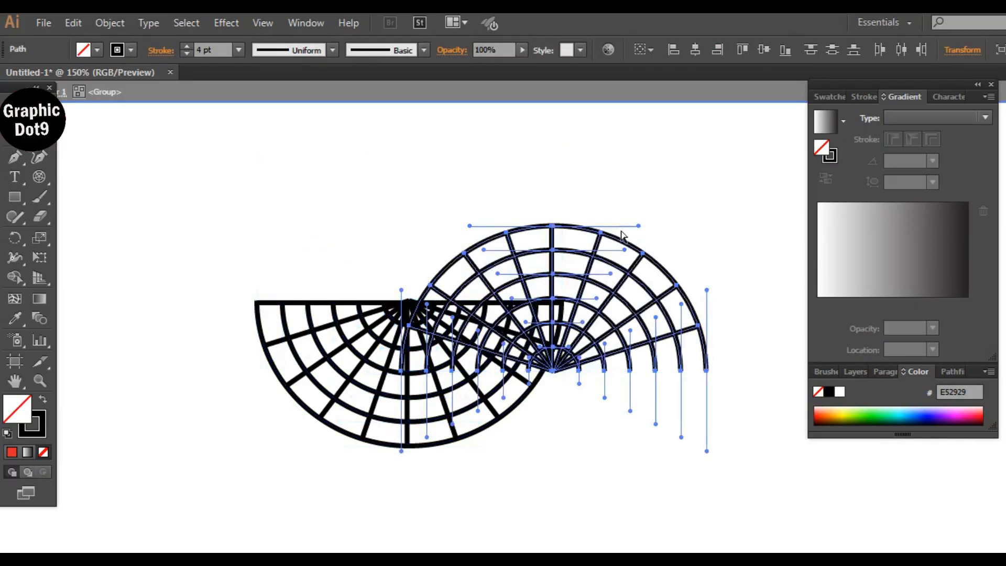
pyautogui.moveTo(585, 229); pyautogui.dragTo(459, 160)
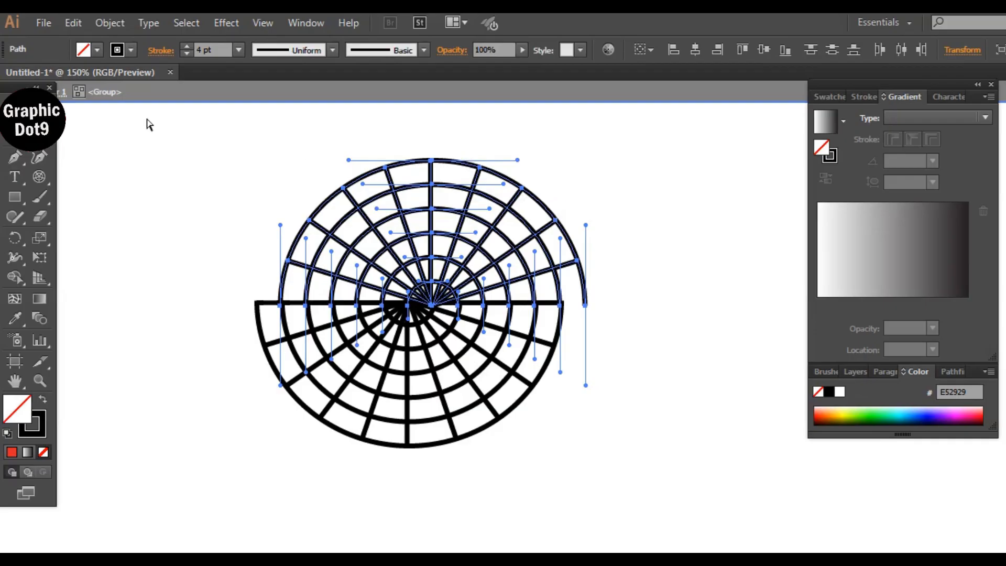
# - Undo the cut, paste and move of the upper half to restore the full polar grid, and deselect it
pyautogui.hotkey('ctrl', 'z')
pyautogui.hotkey('ctrl', 'z')
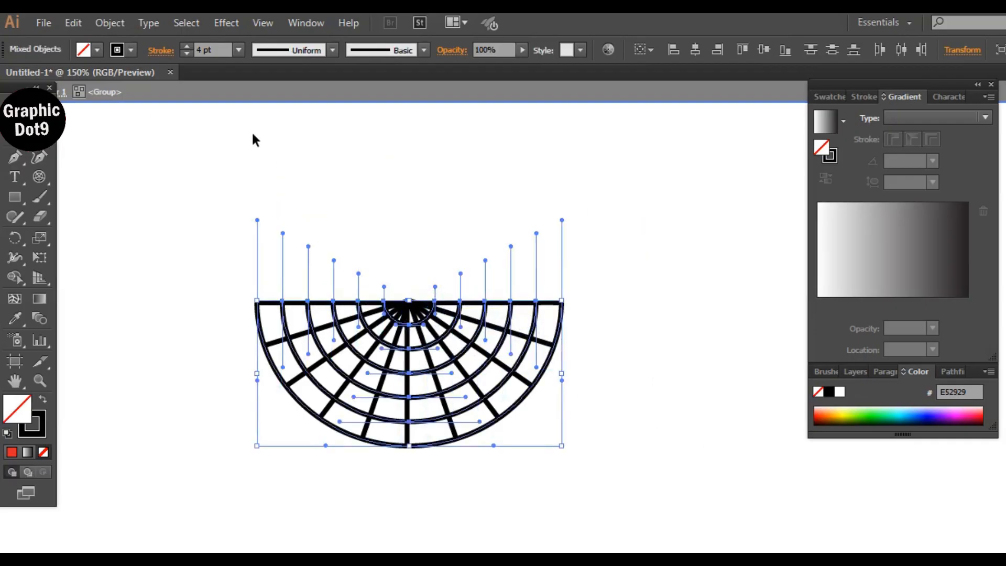
pyautogui.hotkey('ctrl', 'shift', 'z')
pyautogui.hotkey('ctrl', 'shift', 'z')
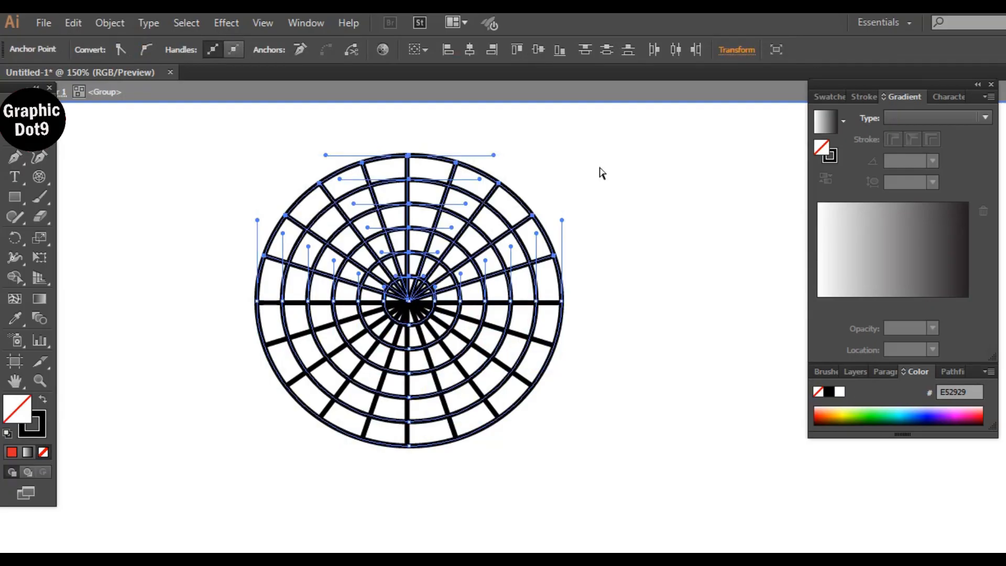
pyautogui.click(602, 174)
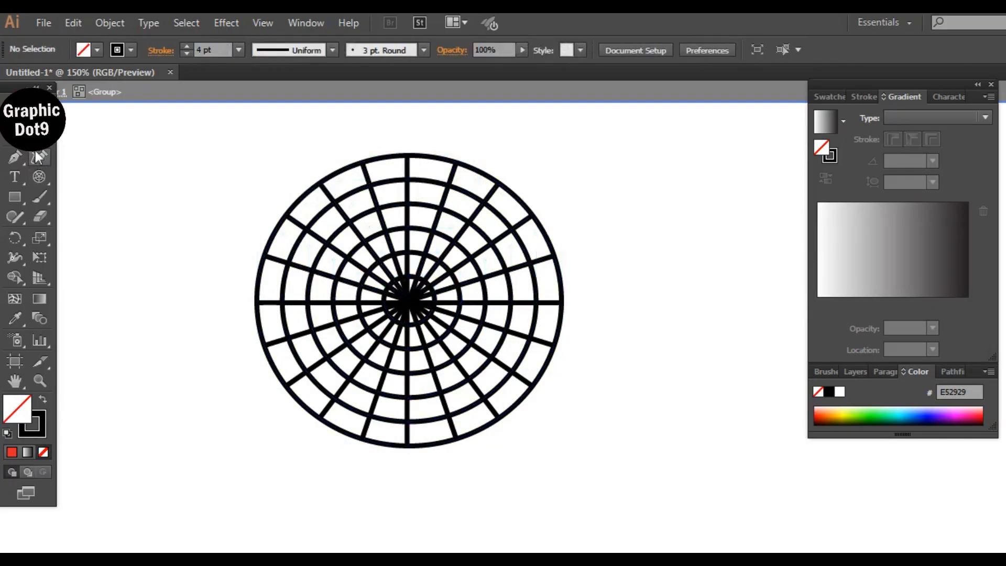
# - Delete the vertical radial divider at the top of the grid and the two dividers beside it with direct selection
pyautogui.click(344, 175)
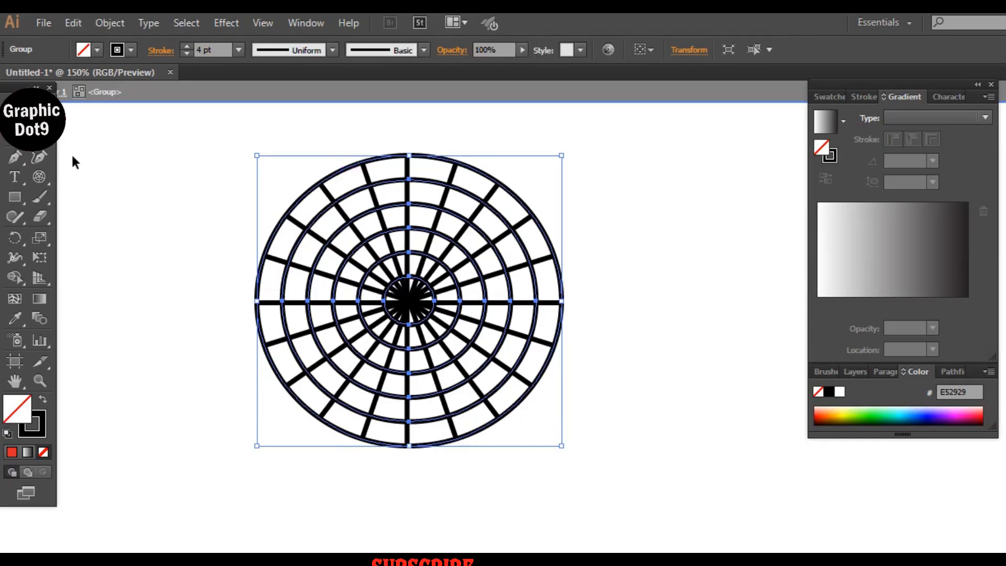
pyautogui.click(39, 116)
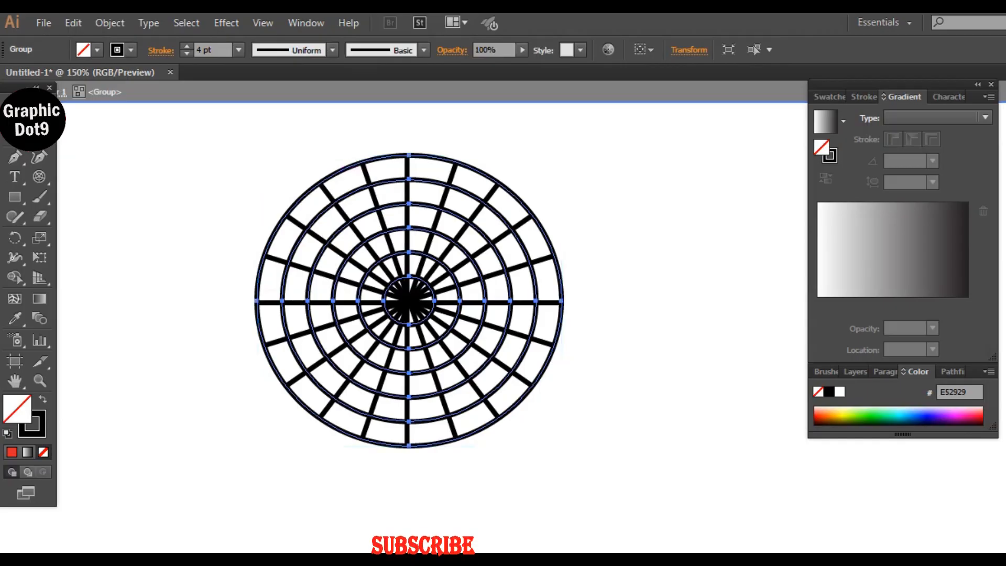
pyautogui.click(363, 164)
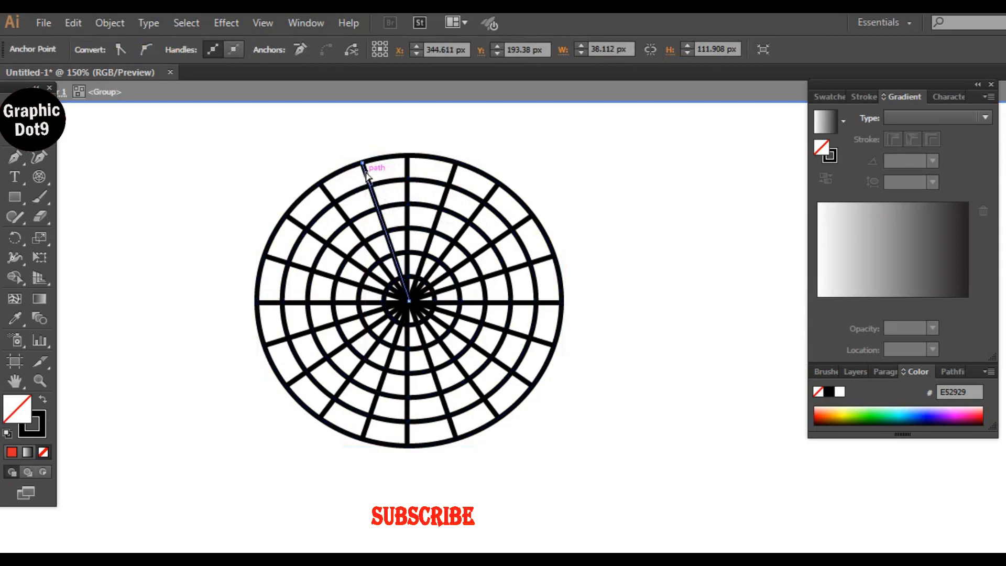
pyautogui.keyDown('shift'); pyautogui.click(409, 215); pyautogui.keyUp('shift')
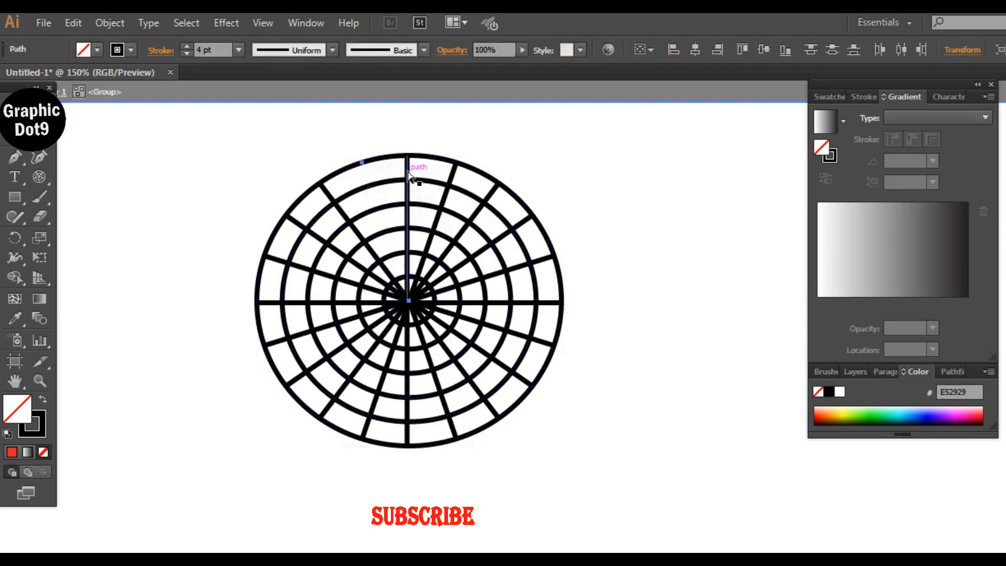
pyautogui.press('Delete')
pyautogui.click(453, 177)
pyautogui.click(454, 177)
pyautogui.press('Delete')
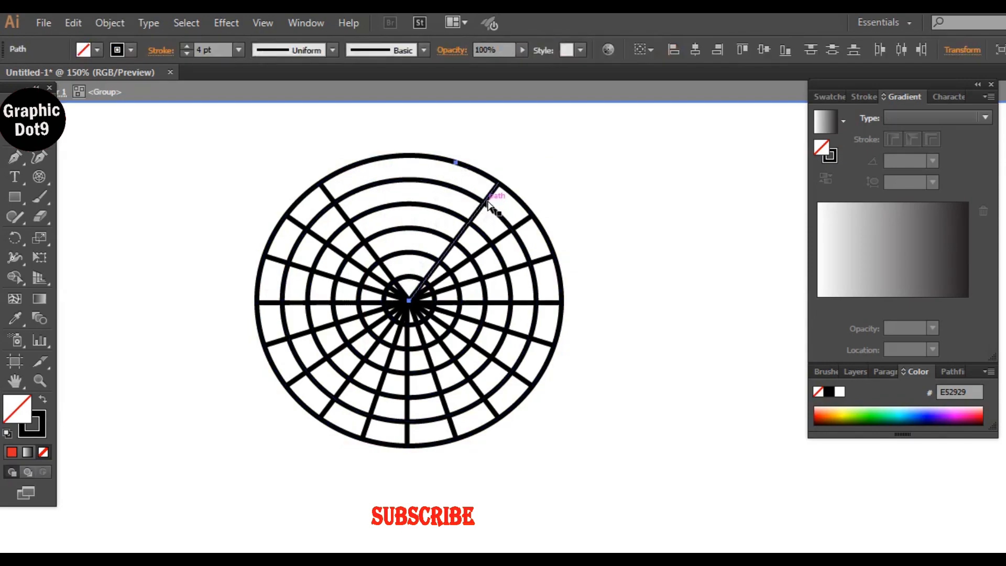
# - Delete the remaining upper-right radial dividers of the grid, down to and including the horizontal one on the right
pyautogui.click(488, 195)
pyautogui.press('Delete')
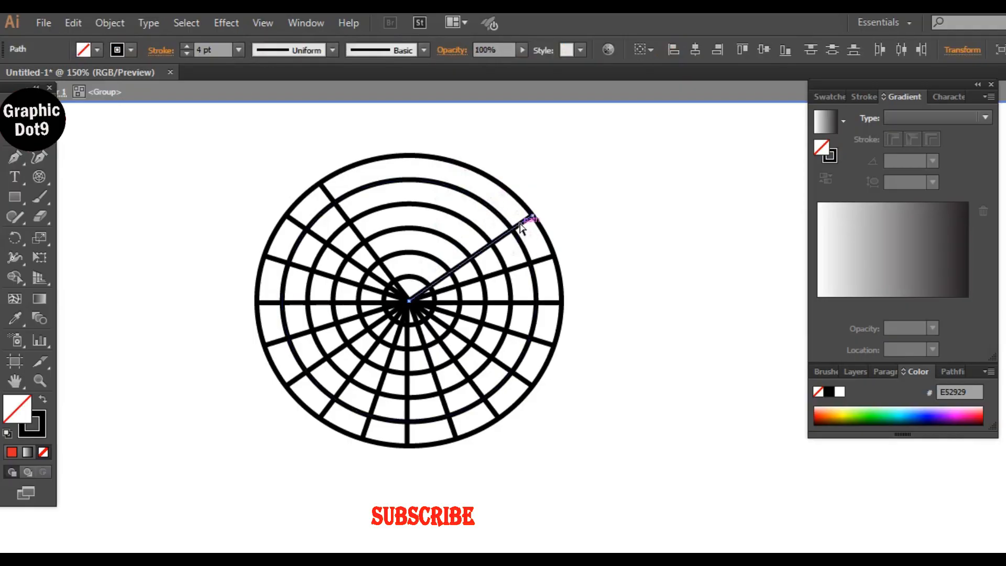
pyautogui.click(519, 223)
pyautogui.press('Delete')
pyautogui.click(548, 262)
pyautogui.press('Delete')
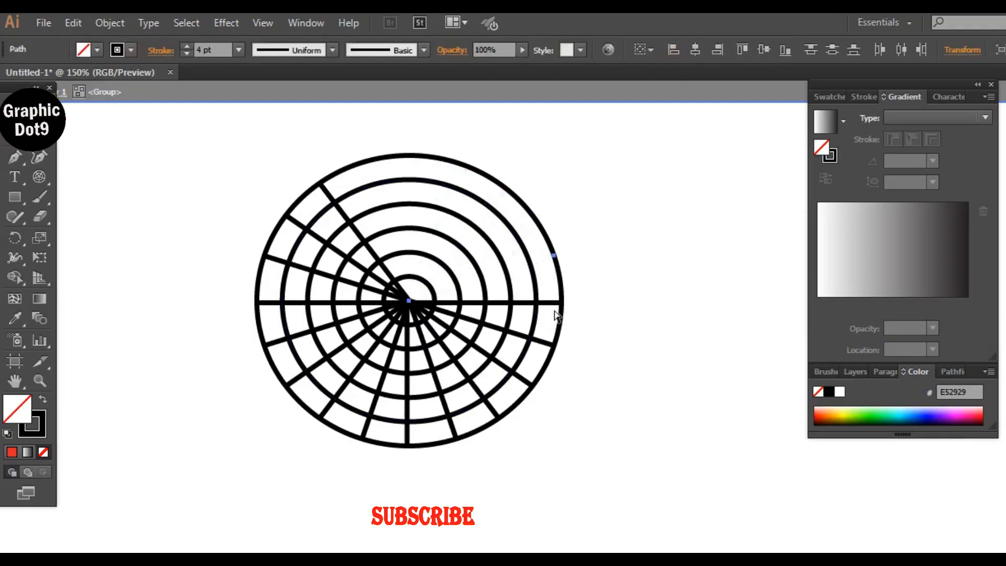
pyautogui.click(558, 302)
pyautogui.press('Delete')
# - Delete the radial dividers in the grid's lower-right quarter, including the vertical one at the bottom
pyautogui.click(546, 341)
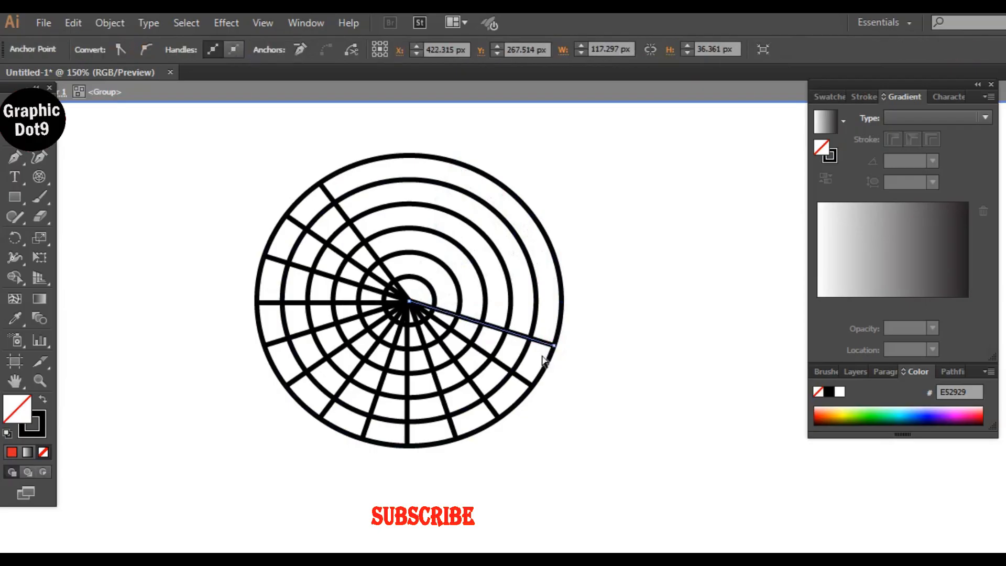
pyautogui.press('Delete')
pyautogui.click(523, 384)
pyautogui.press('Delete')
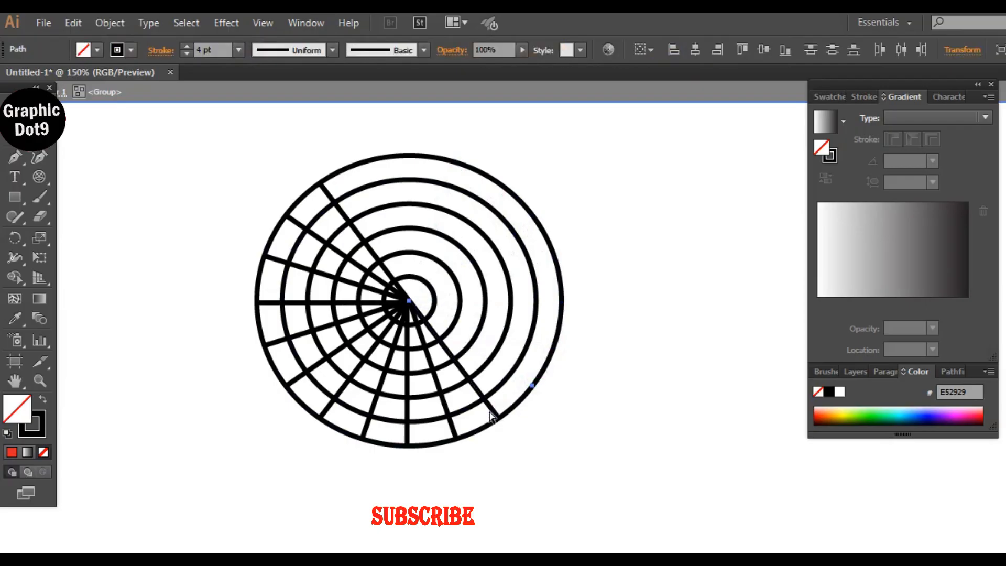
pyautogui.click(493, 412)
pyautogui.press('Delete')
pyautogui.click(450, 422)
pyautogui.press('Delete')
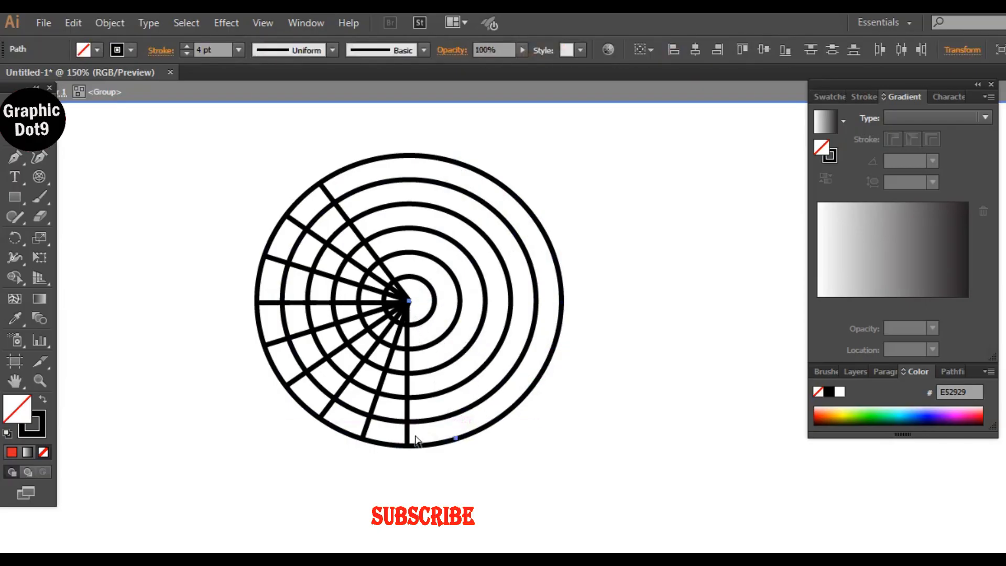
pyautogui.click(408, 434)
pyautogui.press('Delete')
# - Delete the radial dividers in the grid's lower-left quarter, including the horizontal one on the left
pyautogui.click(368, 425)
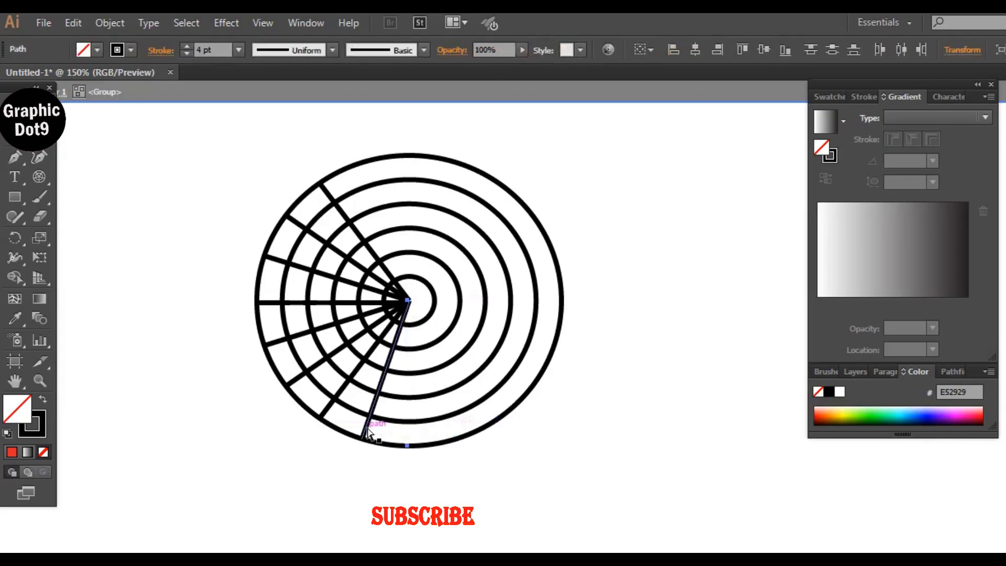
pyautogui.press('Delete')
pyautogui.click(329, 412)
pyautogui.press('Delete')
pyautogui.click(298, 382)
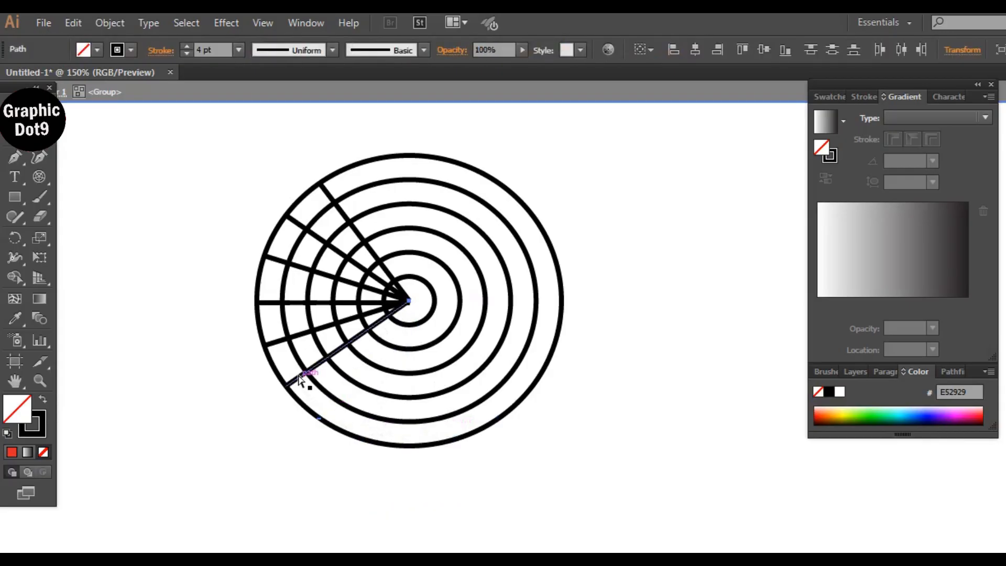
pyautogui.press('Delete')
pyautogui.click(283, 343)
pyautogui.press('Delete')
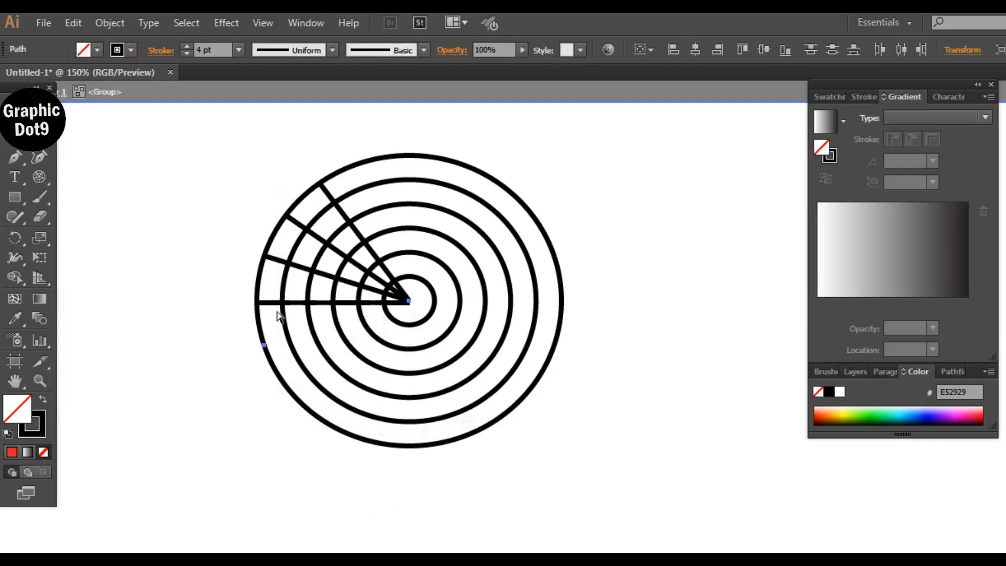
pyautogui.click(276, 307)
pyautogui.press('Delete')
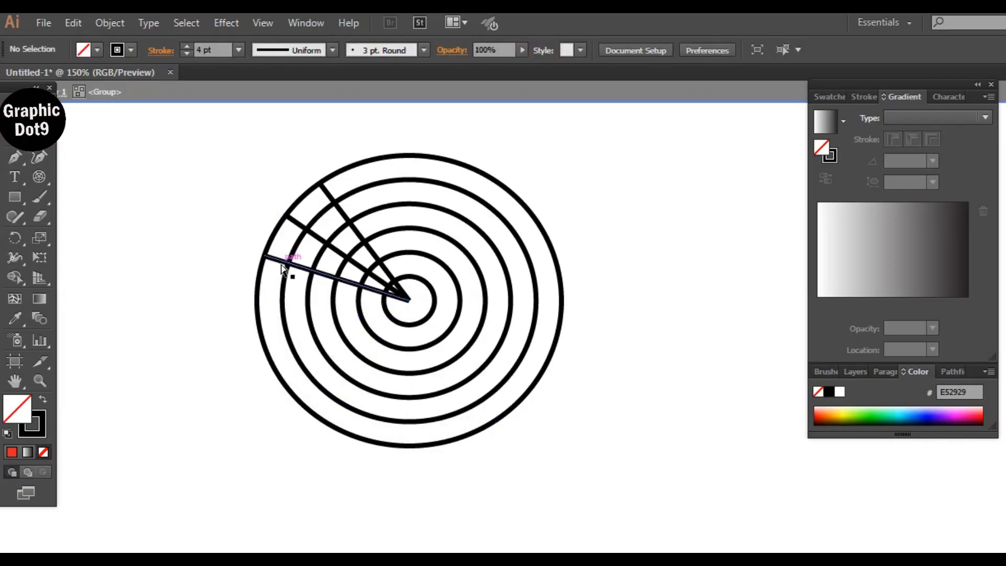
# - Delete the last three radial dividers in the grid's upper-left quarter so only the concentric circles remain
pyautogui.click(279, 268)
pyautogui.press('Delete')
pyautogui.click(303, 227)
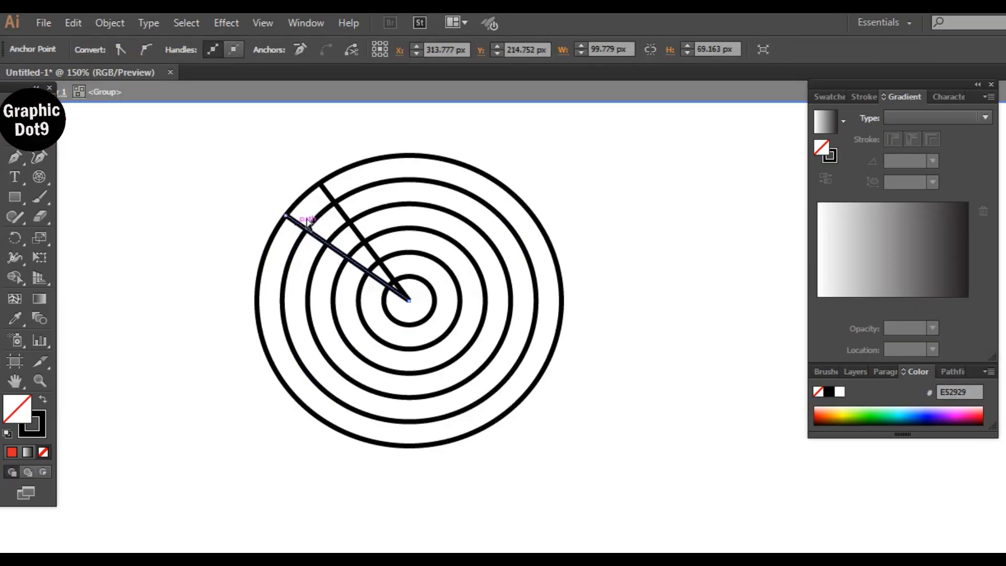
pyautogui.press('Delete')
pyautogui.click(333, 199)
pyautogui.press('Delete')
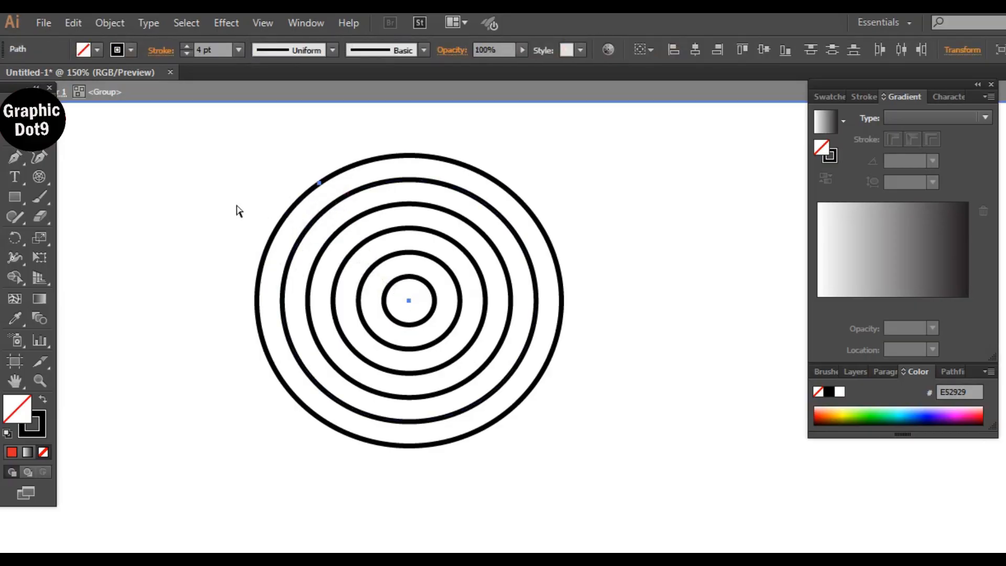
# - Inspect the concentric circles and the leftover anchor points on the outer ring by selecting them whole and individually
pyautogui.press('v')
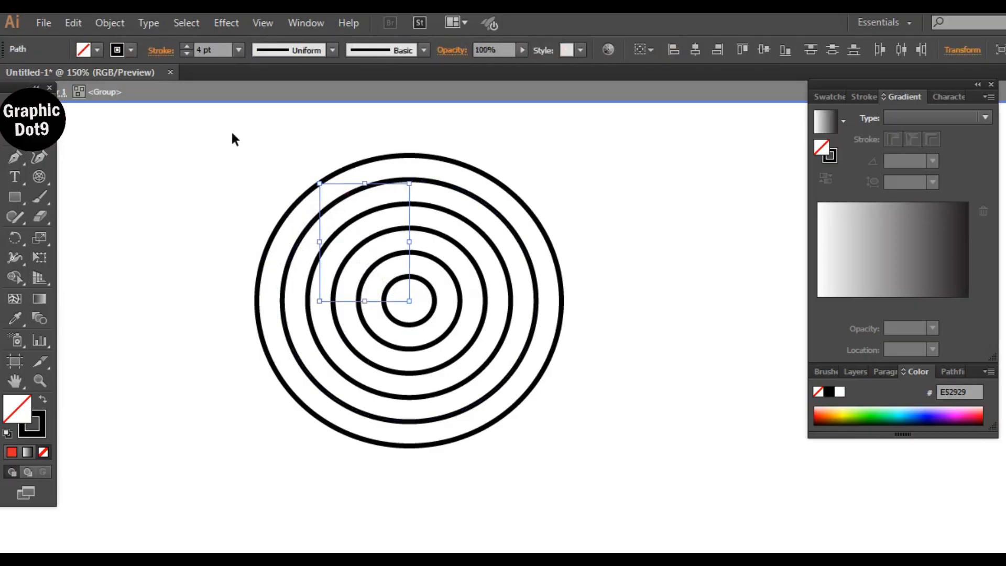
pyautogui.moveTo(217, 146); pyautogui.dragTo(642, 480)
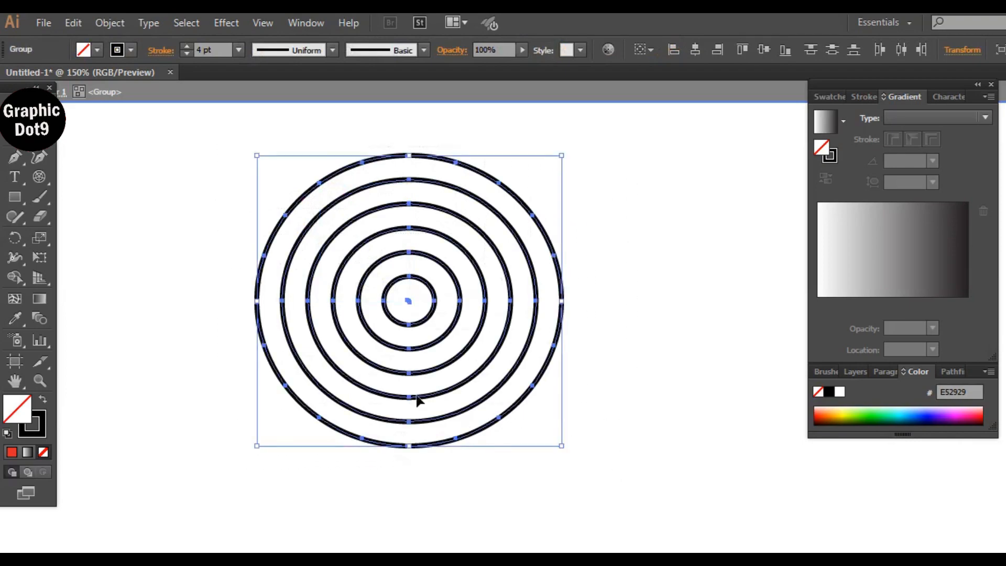
pyautogui.press('a')
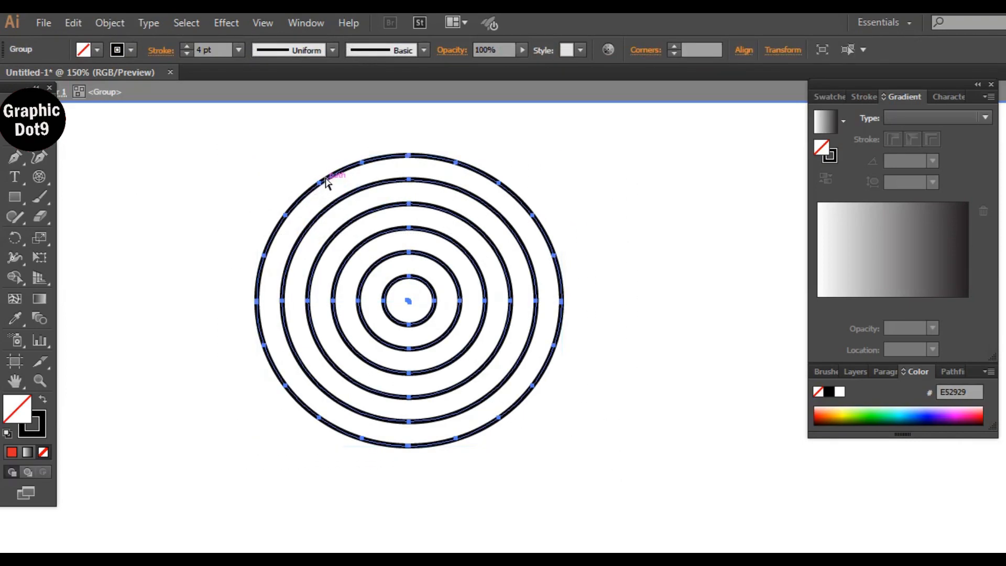
pyautogui.press('v')
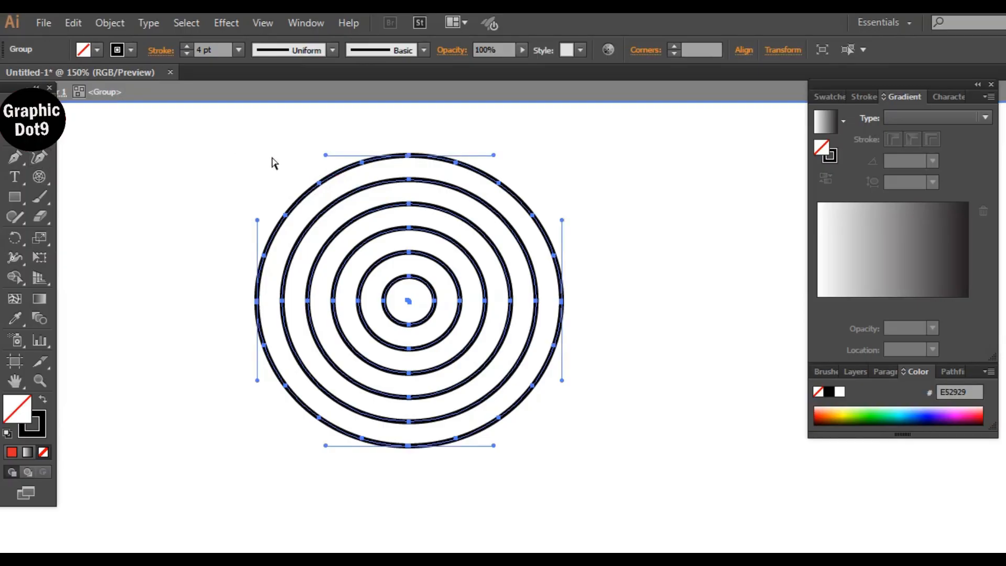
pyautogui.click(232, 168)
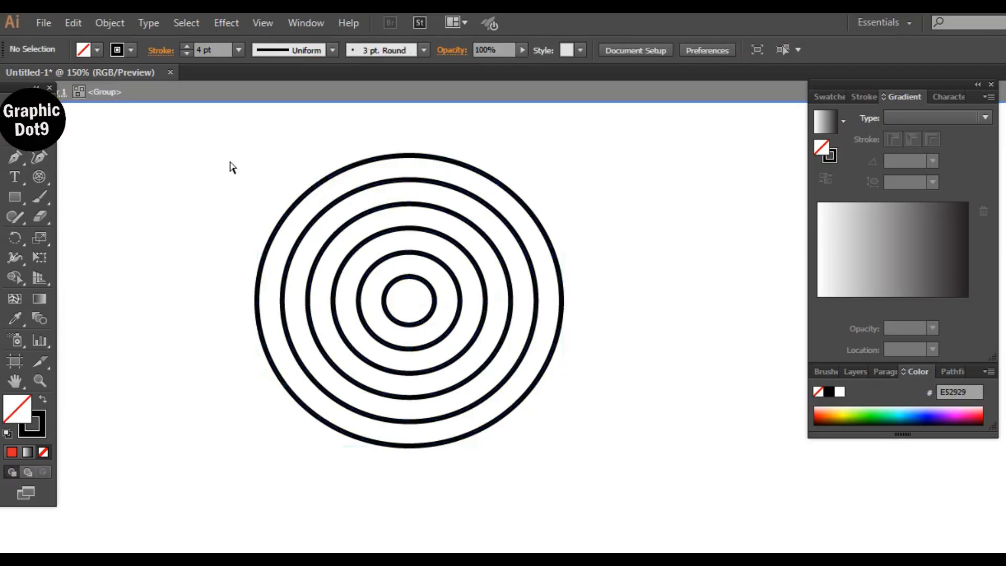
pyautogui.click(321, 184)
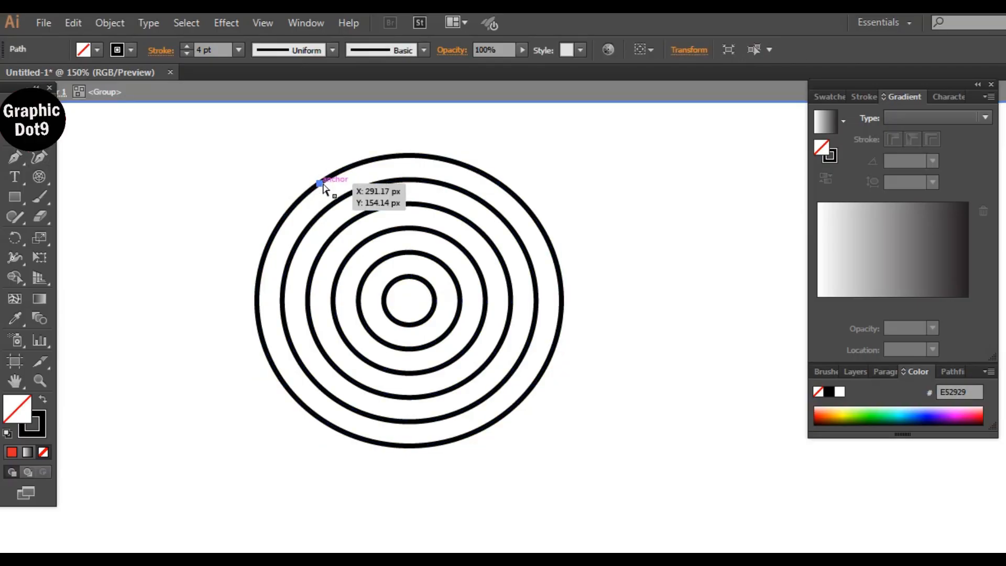
pyautogui.click(336, 187)
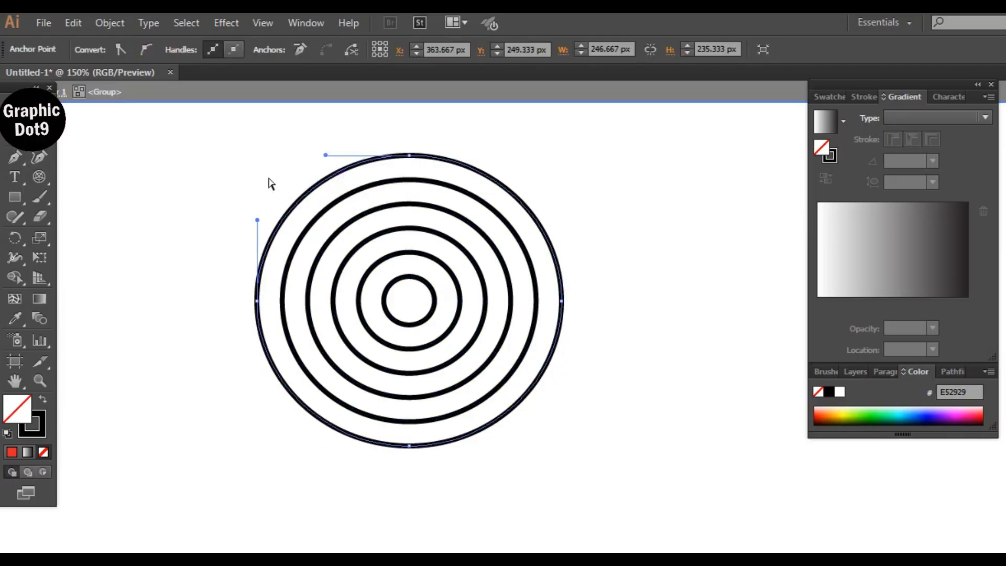
# - Cut the upper halves of the concentric circles and paste them shifted one ring to the right, forming a spiral with the lower halves
pyautogui.moveTo(215, 132); pyautogui.dragTo(640, 304)
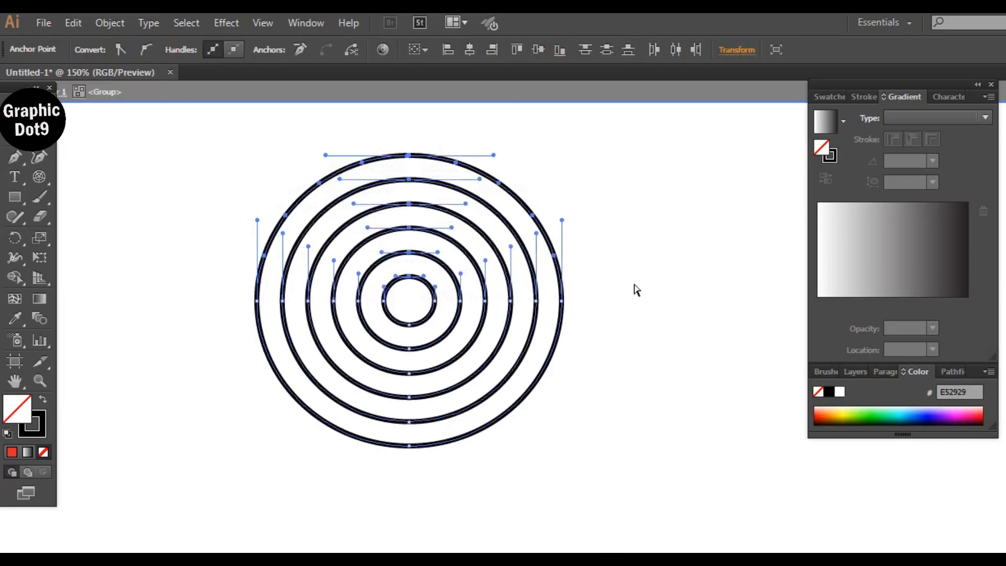
pyautogui.press('Delete')
pyautogui.press('v')
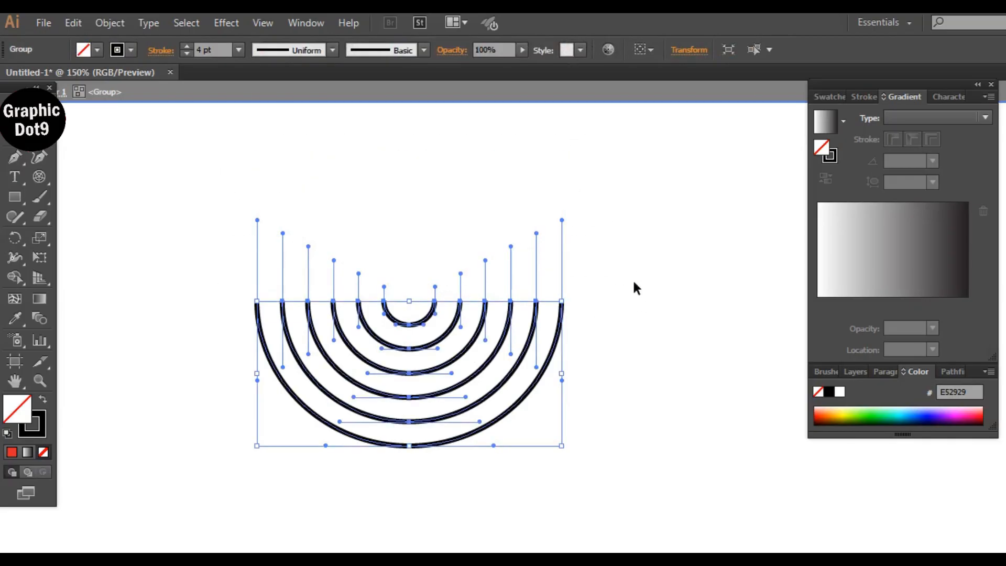
pyautogui.hotkey('ctrl', 'v')
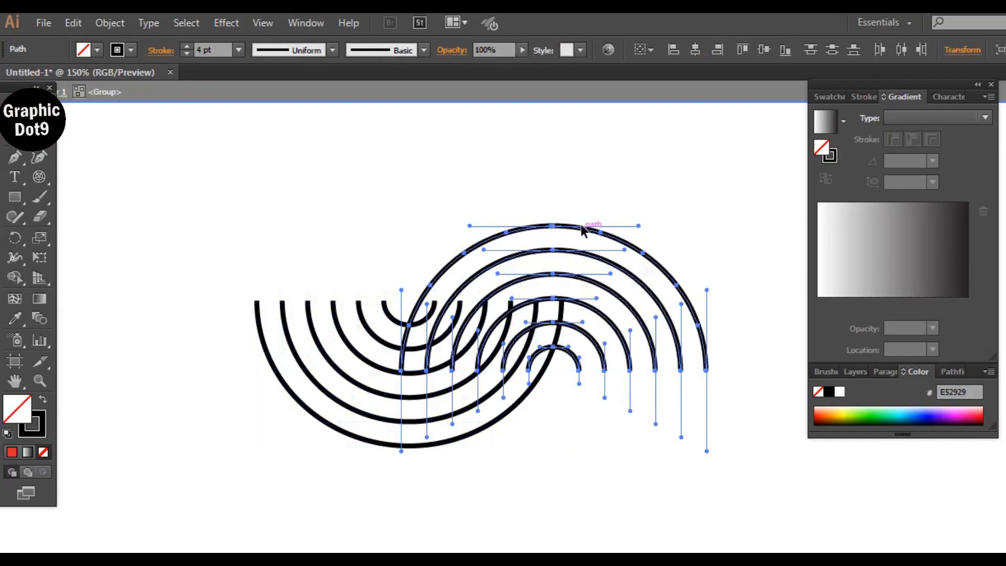
pyautogui.moveTo(588, 225); pyautogui.dragTo(461, 152)
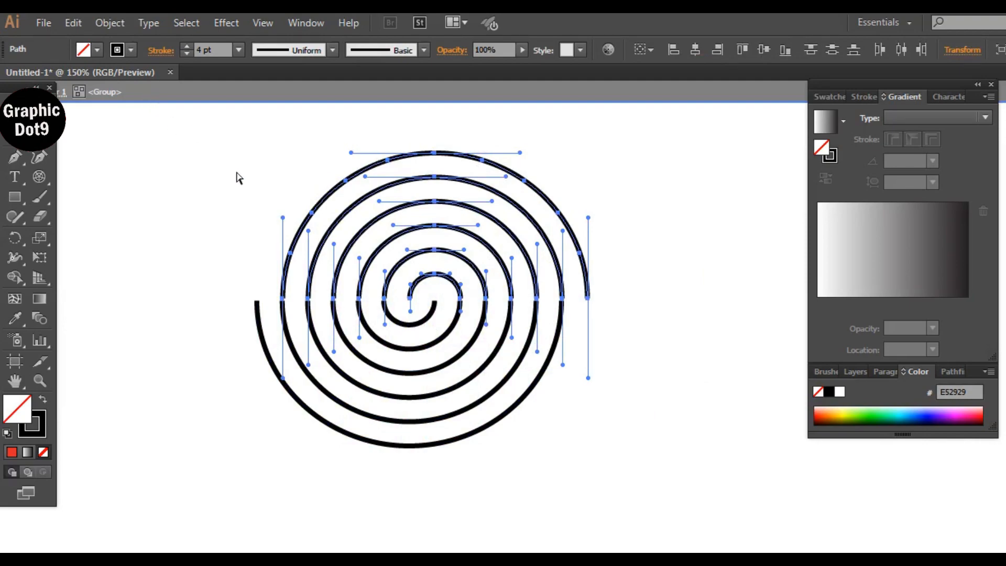
# - Select the whole spiral and recolor its stroke, first bright green and finally dark green
pyautogui.press('v')
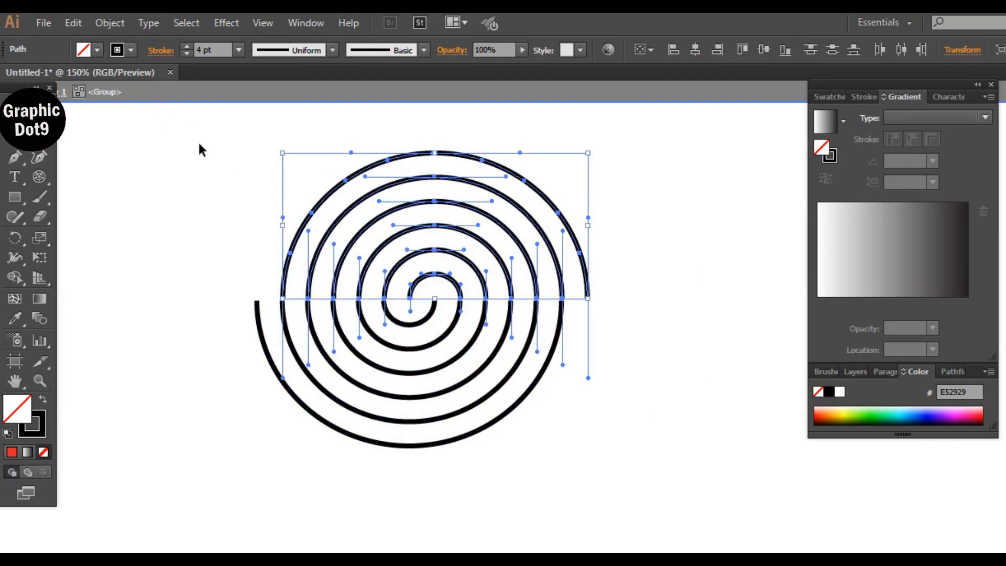
pyautogui.moveTo(189, 130); pyautogui.dragTo(656, 480)
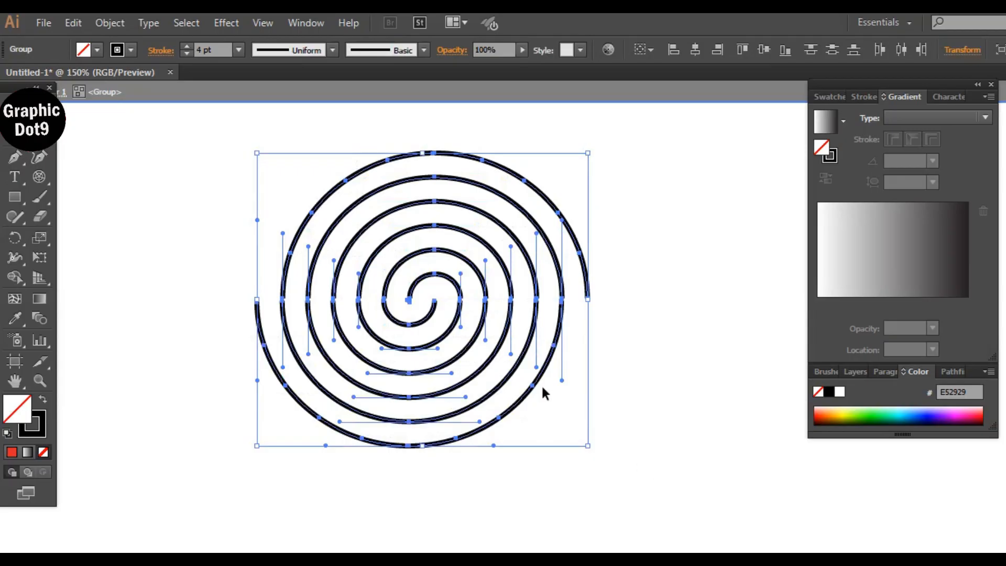
pyautogui.click(129, 50)
pyautogui.click(78, 78)
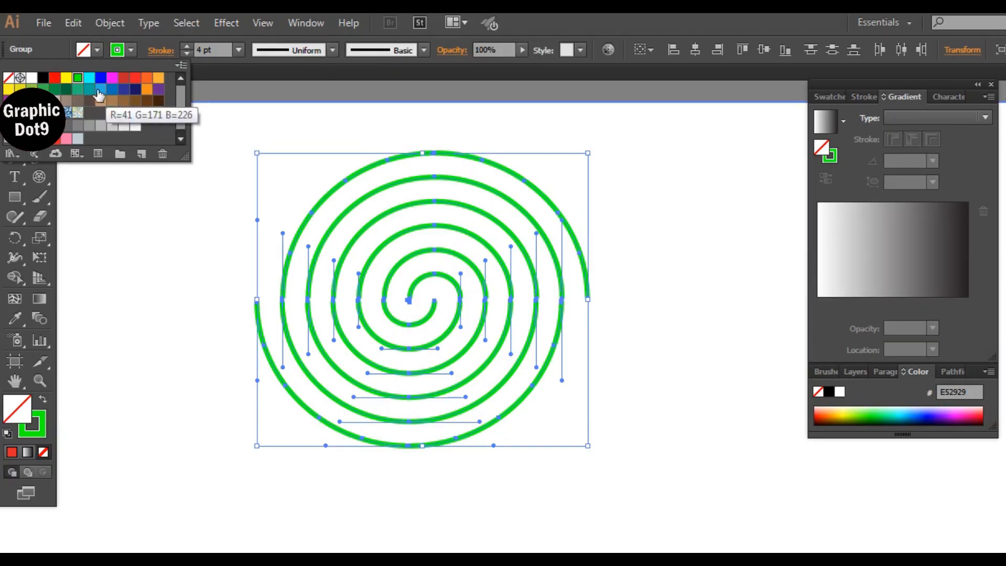
pyautogui.click(65, 90)
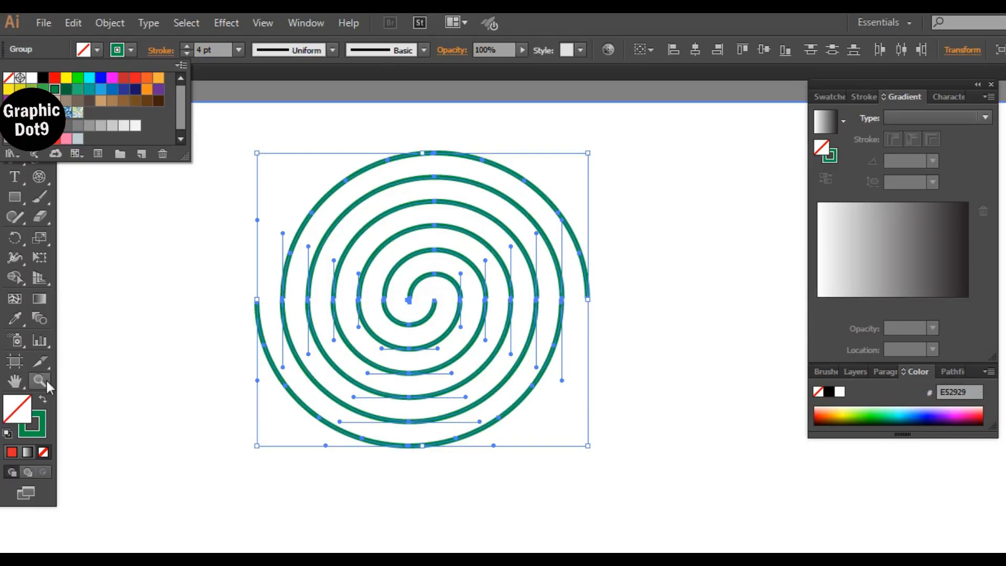
# - Fill the spiral's arcs with a bright green chosen in the color picker
pyautogui.doubleClick(21, 417)
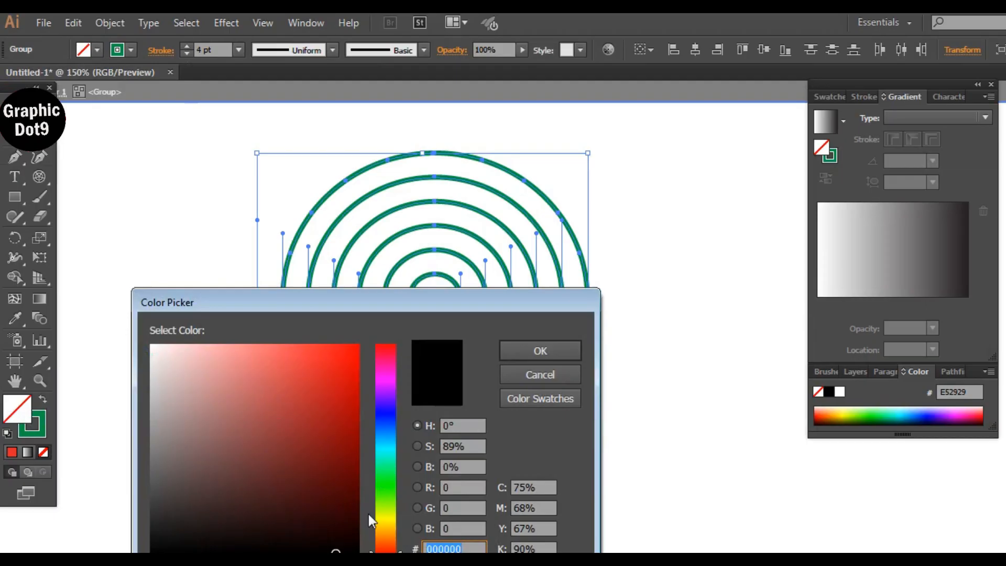
pyautogui.click(384, 491)
pyautogui.moveTo(357, 456); pyautogui.dragTo(336, 357)
pyautogui.click(538, 358)
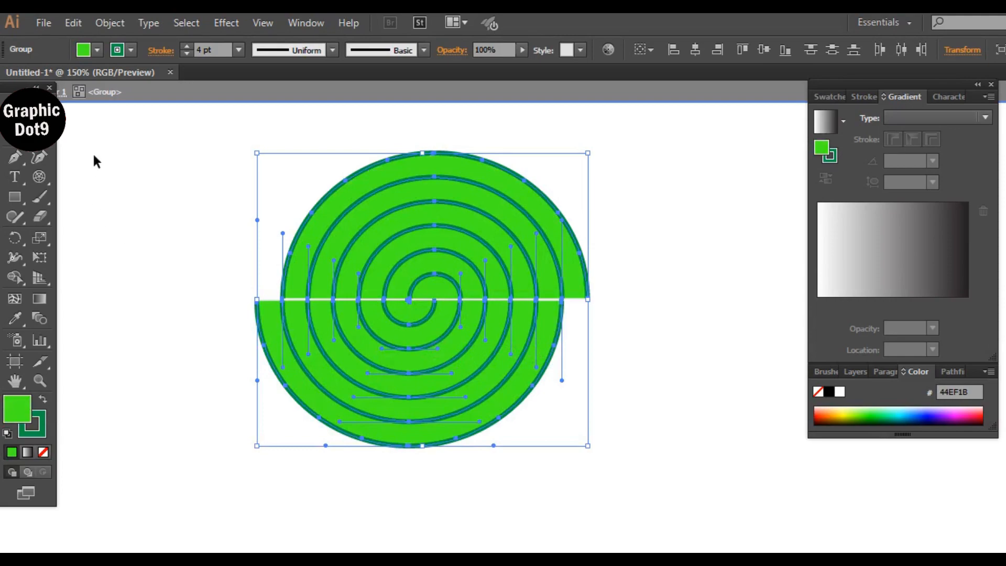
# - Set the spiral's stroke to black with a weight of 8 pt and deselect the artwork
pyautogui.click(131, 50)
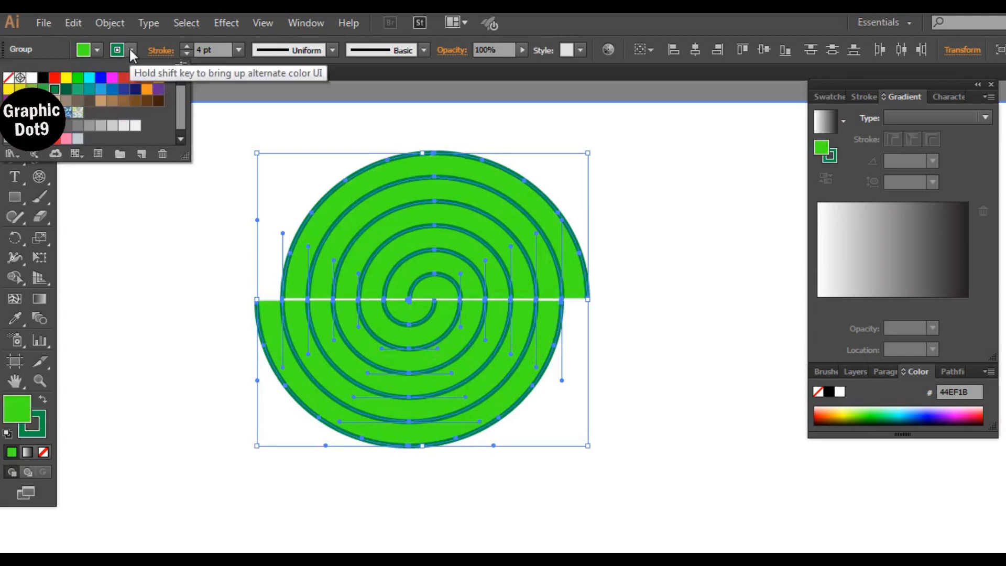
pyautogui.click(42, 78)
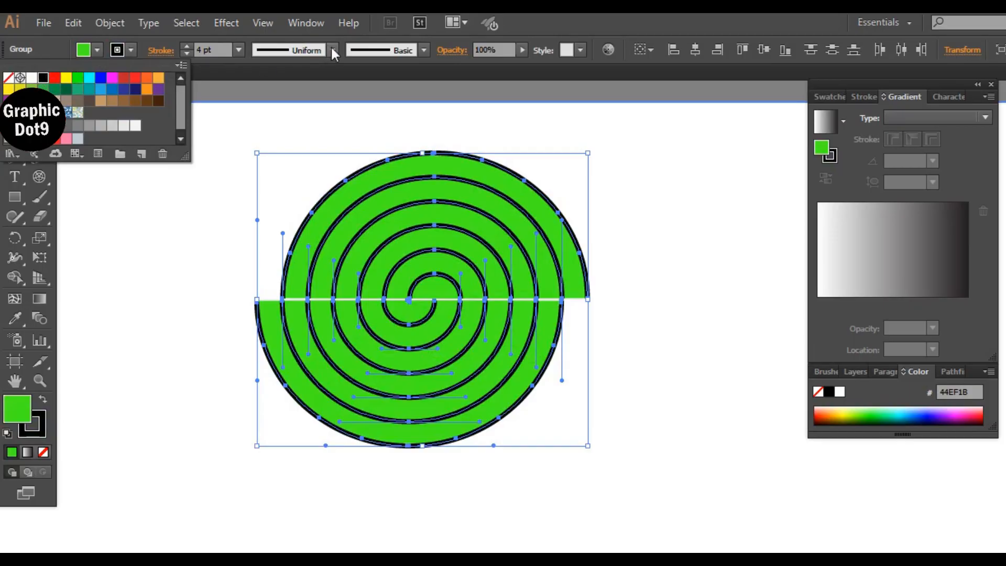
pyautogui.click(239, 50)
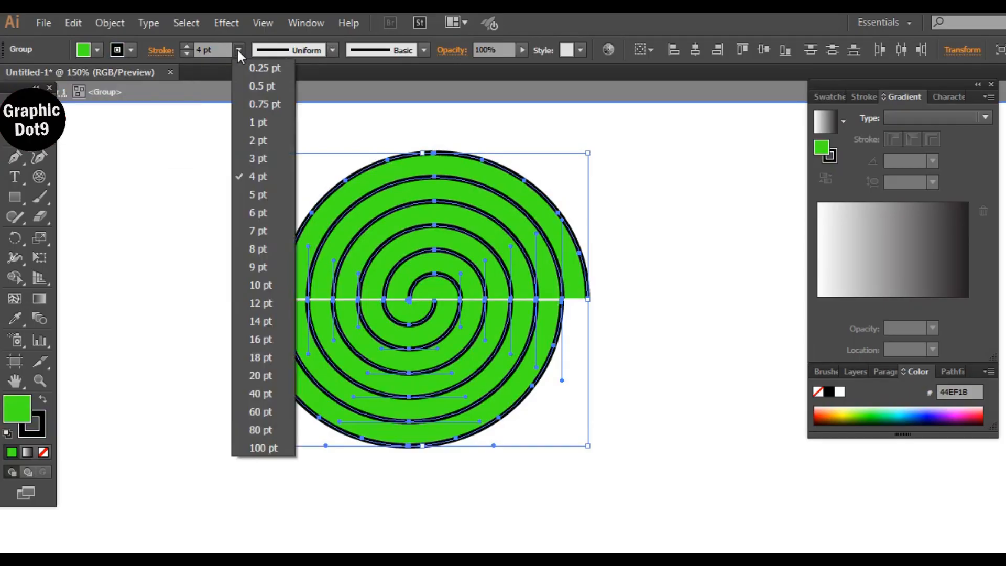
pyautogui.click(263, 245)
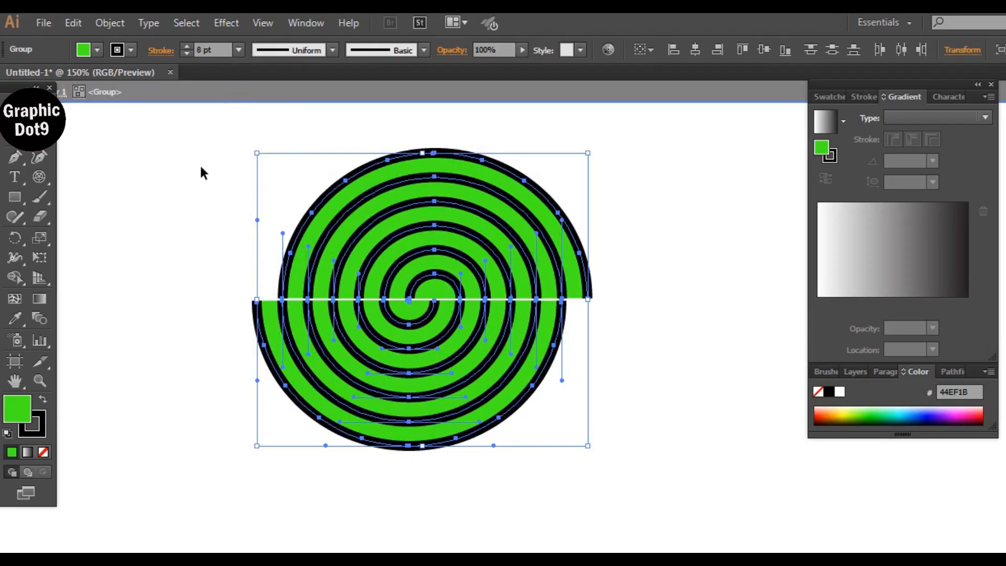
pyautogui.click(332, 48)
pyautogui.click(129, 136)
pyautogui.click(120, 139)
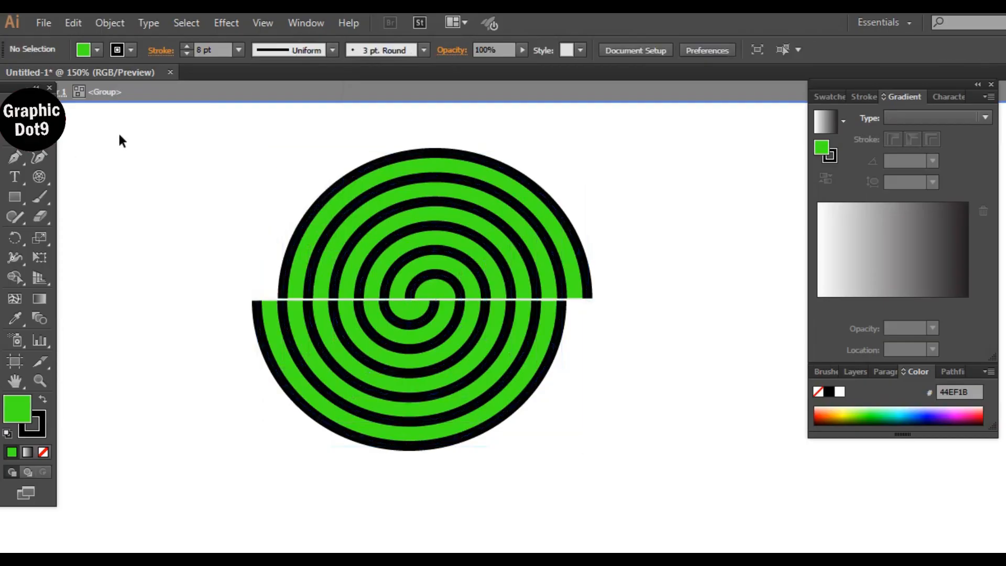
# - Select the whole green spiral and delete it to clear the artboard
pyautogui.moveTo(262, 148); pyautogui.dragTo(678, 485)
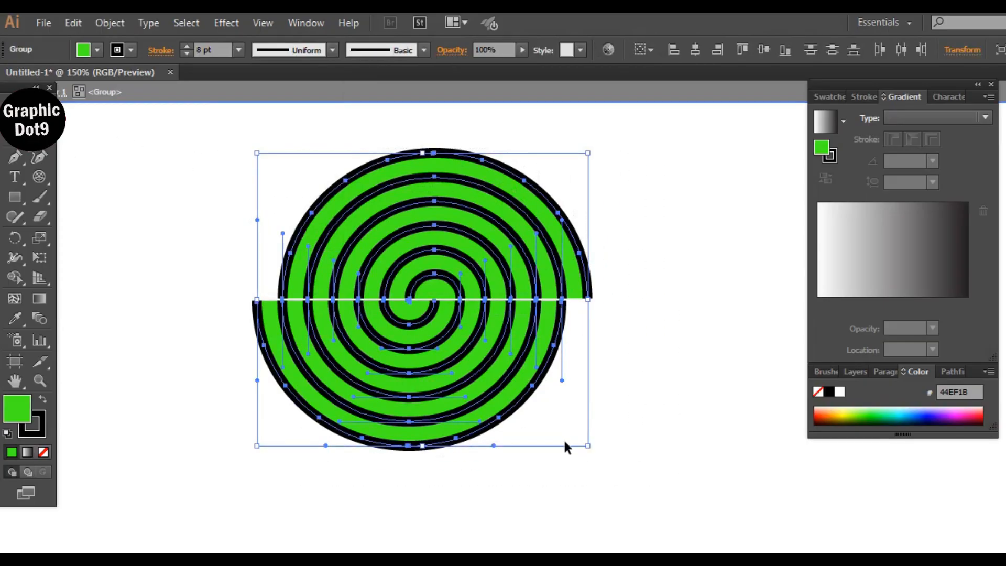
pyautogui.press('Delete')
# - Draw a trial polar grid with the Polar Grid tool's existing divider settings and delete it
pyautogui.click(40, 176)
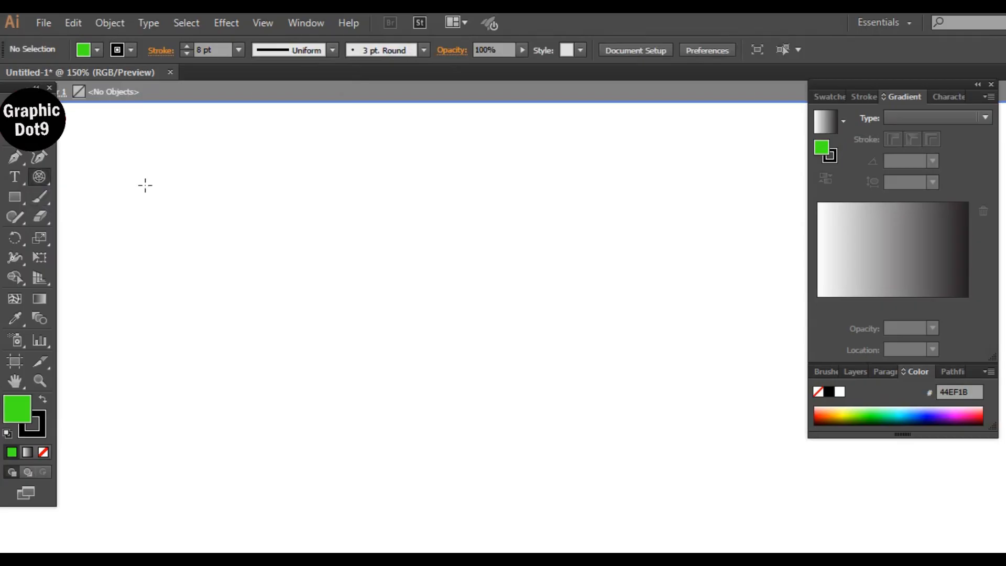
pyautogui.moveTo(316, 177); pyautogui.dragTo(559, 401)
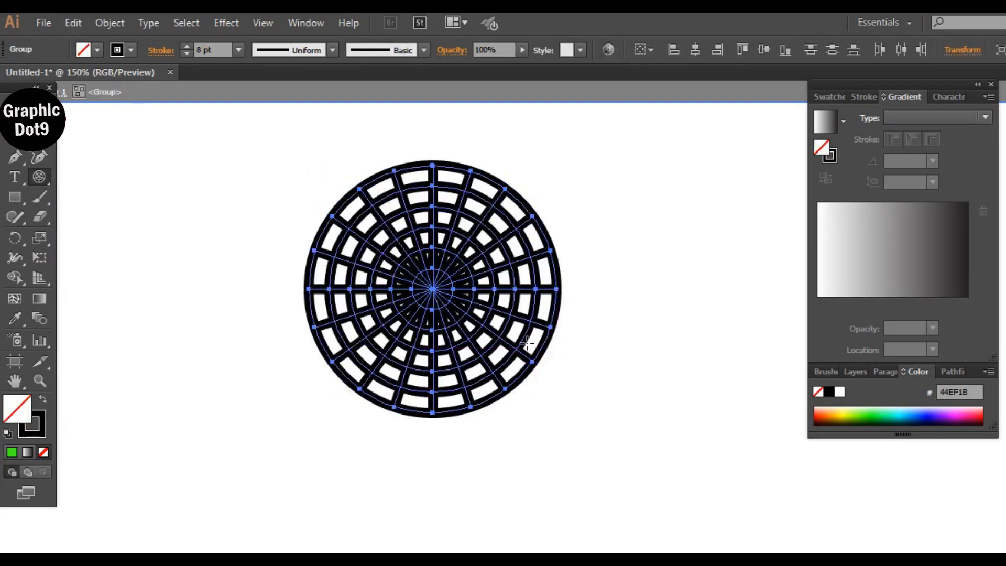
pyautogui.press('Delete')
# - Draw a polar grid about 251 by 246 px, reducing its radial dividers to zero so only circles remain, and delete it
pyautogui.moveTo(238, 154); pyautogui.dragTo(548, 458)
pyautogui.press('Left')
pyautogui.press('Right')
pyautogui.press('Right')
pyautogui.press('Right')
pyautogui.press('Right')
pyautogui.press('Right')
pyautogui.press('Right')
pyautogui.press('Right')
pyautogui.press('Right')
pyautogui.press('Left')
pyautogui.press('Left')
pyautogui.press('Left')
pyautogui.press('Left')
pyautogui.press('Left')
pyautogui.press('Left')
pyautogui.press('Left')
pyautogui.press('Left')
pyautogui.press('Left')
pyautogui.press('Left')
pyautogui.press('Left')
pyautogui.press('Left')
pyautogui.press('Left')
pyautogui.press('Left')
pyautogui.press('Left')
pyautogui.press('Left')
pyautogui.press('Left')
pyautogui.press('Left')
pyautogui.press('Left')
pyautogui.press('Left')
pyautogui.press('Left')
pyautogui.press('Left')
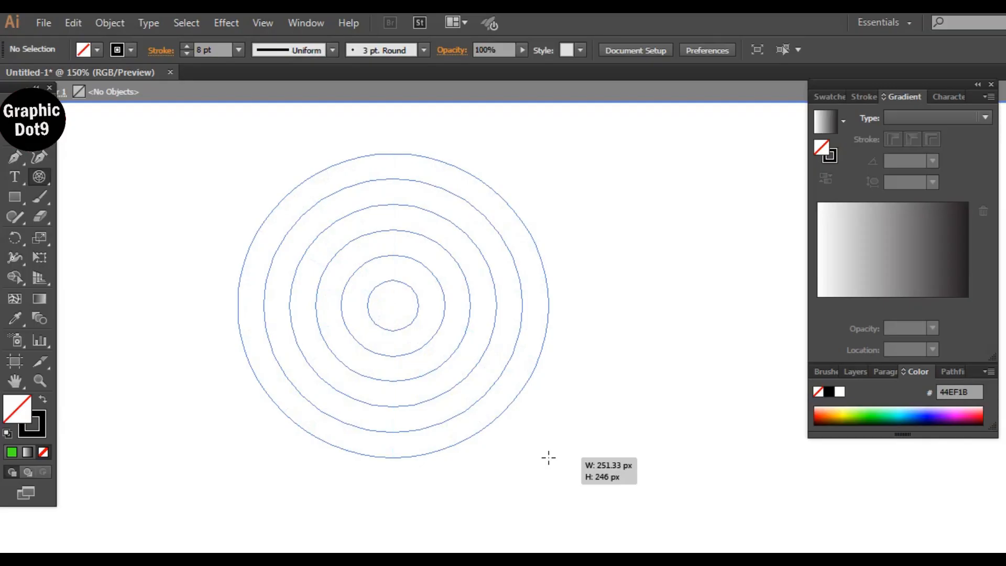
pyautogui.moveTo(549, 457); pyautogui.dragTo(549, 457)
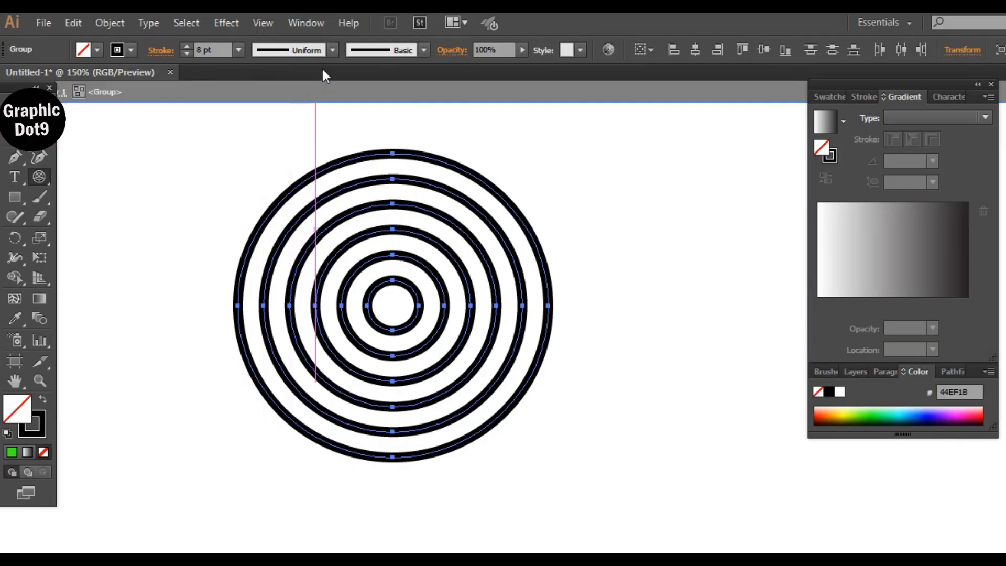
pyautogui.press('v')
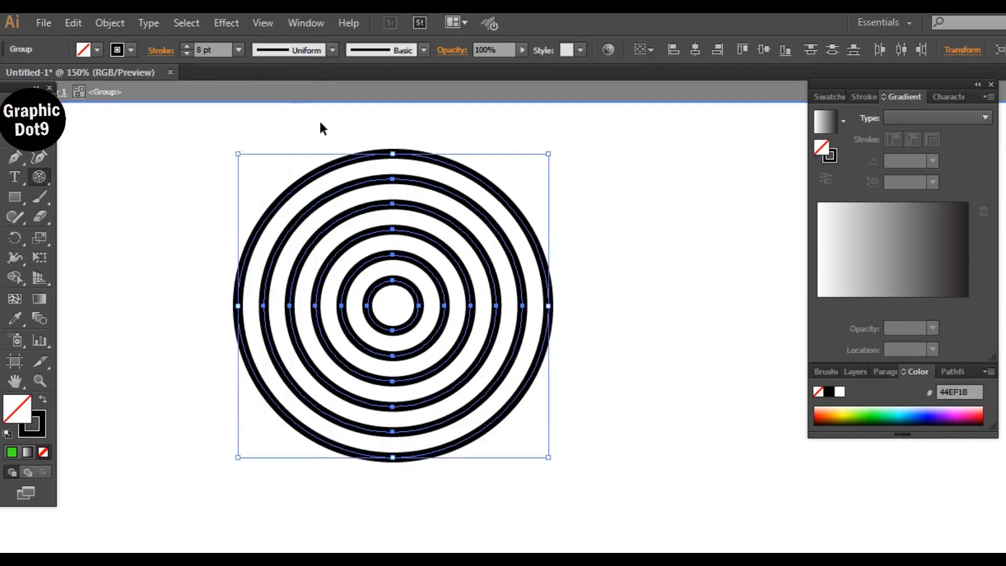
pyautogui.press('Delete')
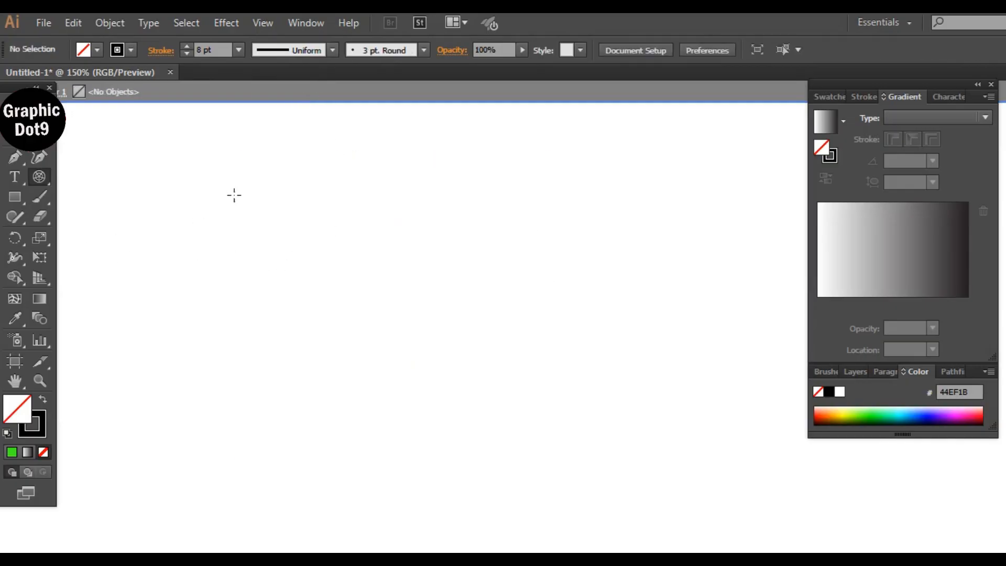
# - Draw a polar grid with its radial dividers increased to 15 while keeping the concentric rings, and delete it
pyautogui.moveTo(244, 191)
pyautogui.mouseDown()
pyautogui.moveTo(458, 422)
pyautogui.moveTo(507, 465)
pyautogui.moveTo(524, 464)
pyautogui.mouseUp()
pyautogui.press('Right')
pyautogui.press('Right')
pyautogui.press('Right')
pyautogui.press('Right')
pyautogui.press('Right')
pyautogui.press('Right')
pyautogui.press('Right')
pyautogui.press('Right')
pyautogui.press('Right')
pyautogui.press('Right')
pyautogui.press('Right')
pyautogui.press('Right')
pyautogui.press('Right')
pyautogui.press('Right')
pyautogui.press('Right')
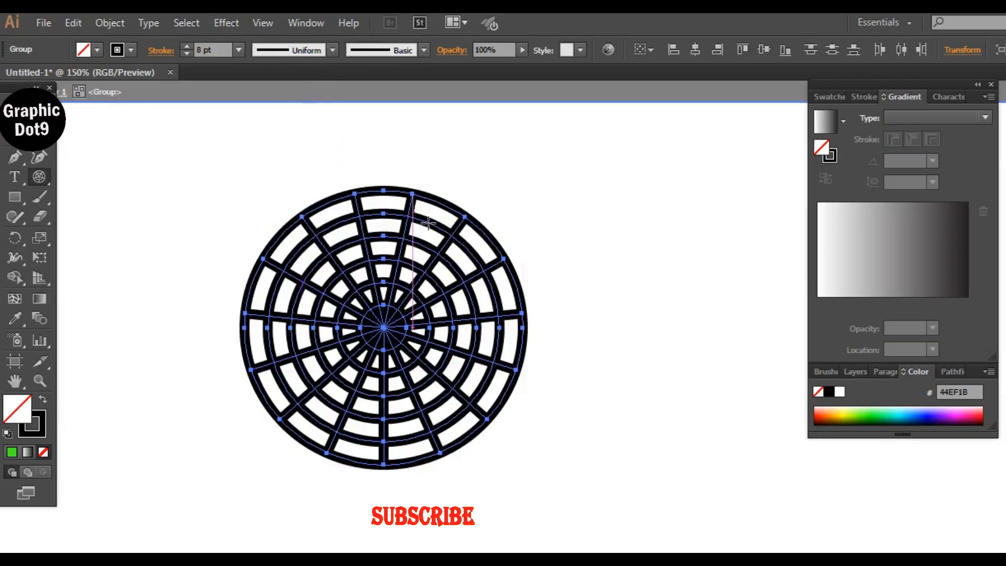
pyautogui.press('Delete')
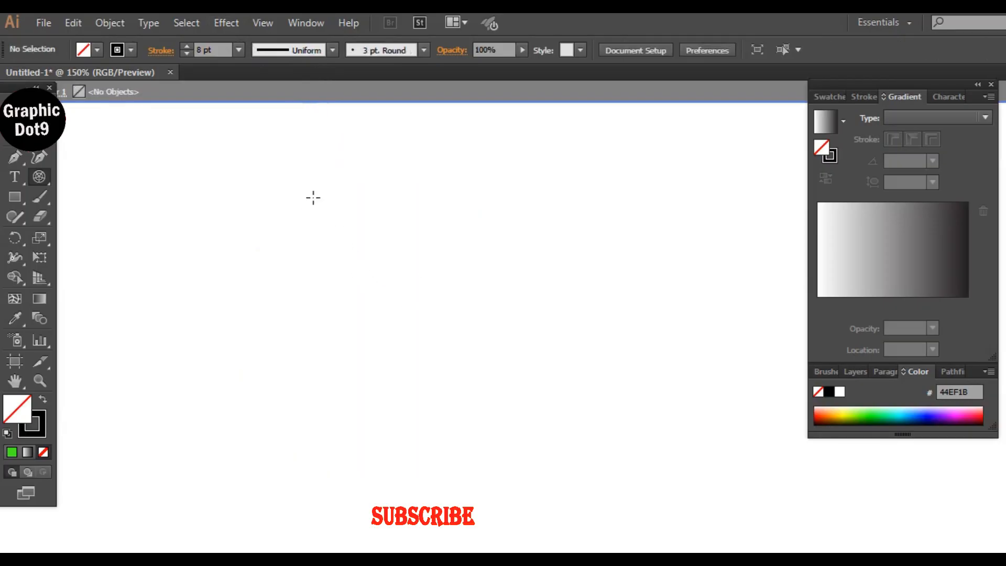
# - Draw a polar grid with 15 radial dividers and no concentric dividers inside the outer circle
pyautogui.moveTo(286, 162); pyautogui.dragTo(574, 441)
pyautogui.press('Right')
pyautogui.press('Left')
pyautogui.press('Down')
pyautogui.press('Down')
pyautogui.press('Down')
pyautogui.press('Down')
pyautogui.press('Down')
pyautogui.press('Up')
pyautogui.press('Down')
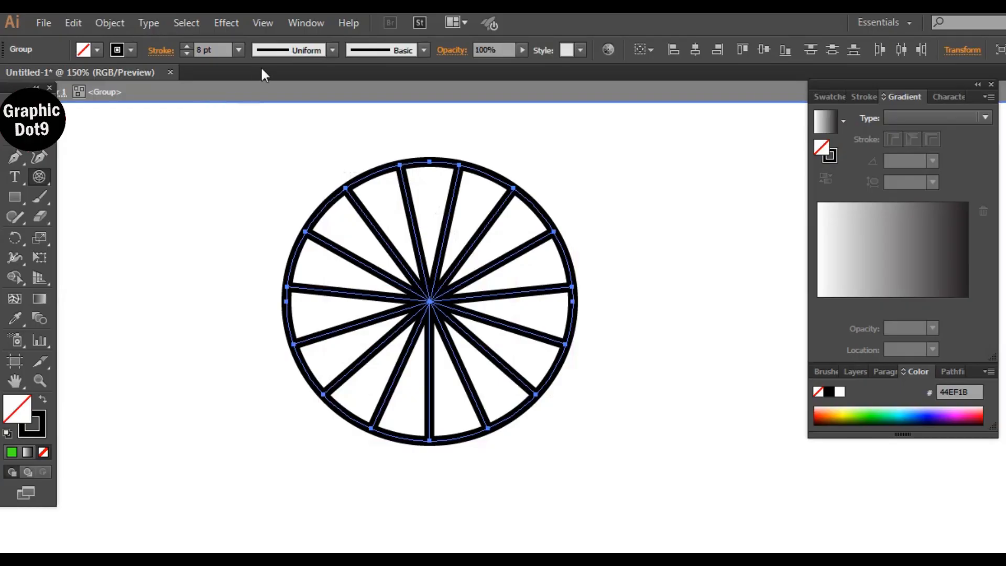
# - Apply the lens-shaped Width Profile 1 to the grid's strokes and delete the outer circle, leaving only the radial dividers
pyautogui.click(332, 51)
pyautogui.click(285, 105)
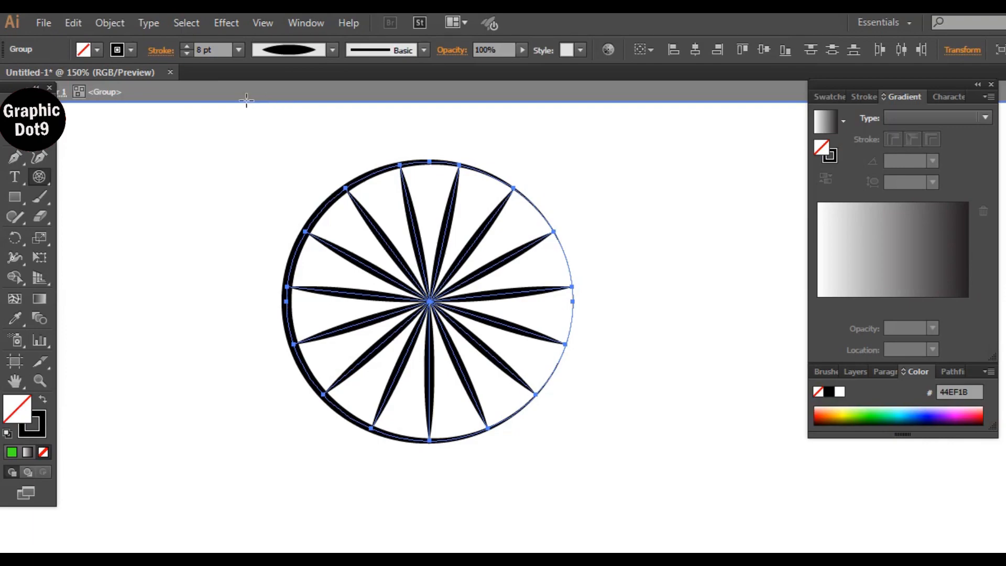
pyautogui.press('v')
pyautogui.click(264, 169)
pyautogui.click(327, 202)
pyautogui.press('Delete')
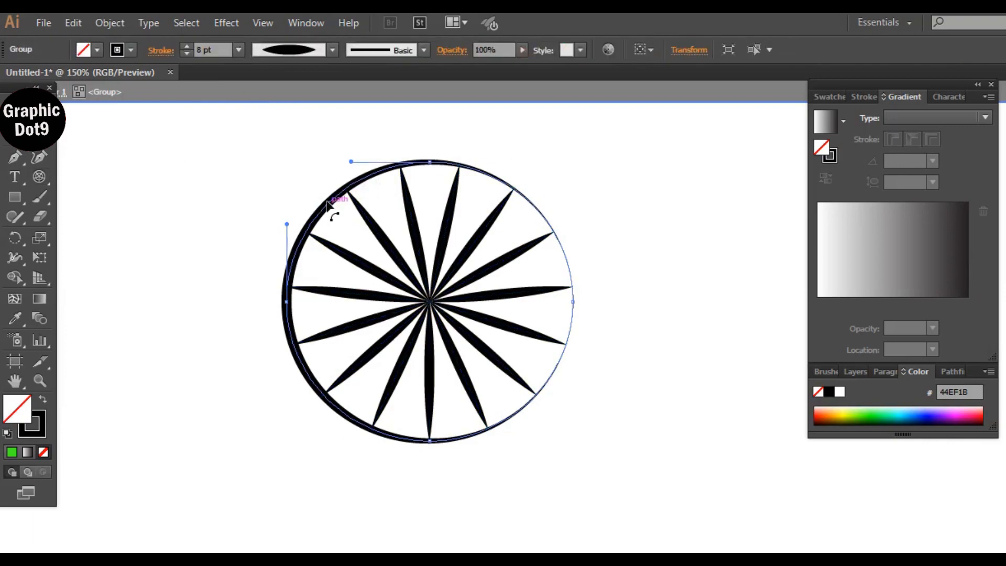
pyautogui.press('Delete')
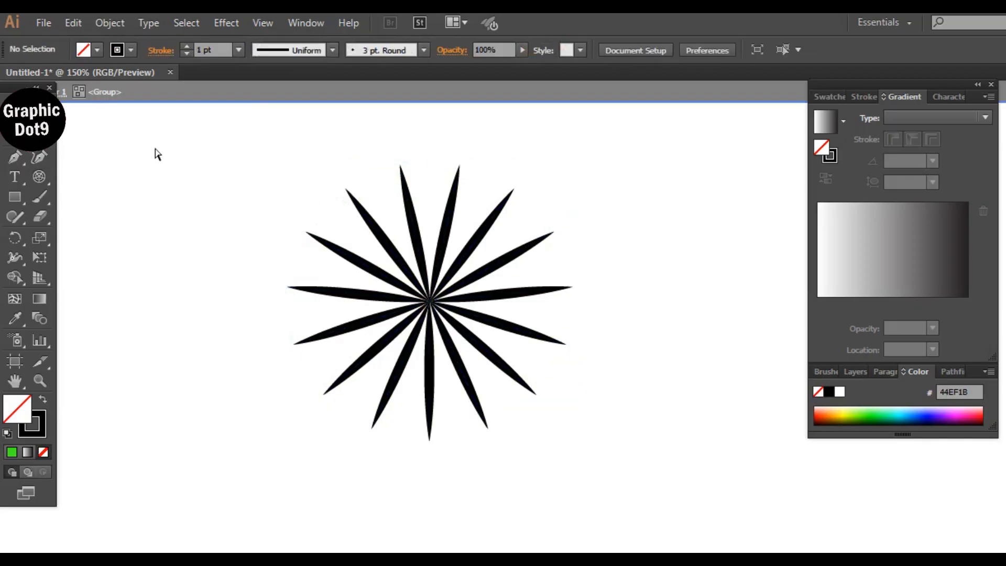
# - Select all the radial dividers, color their strokes red and apply the one-sided Width Profile 6
pyautogui.moveTo(228, 143); pyautogui.dragTo(632, 479)
pyautogui.click(131, 49)
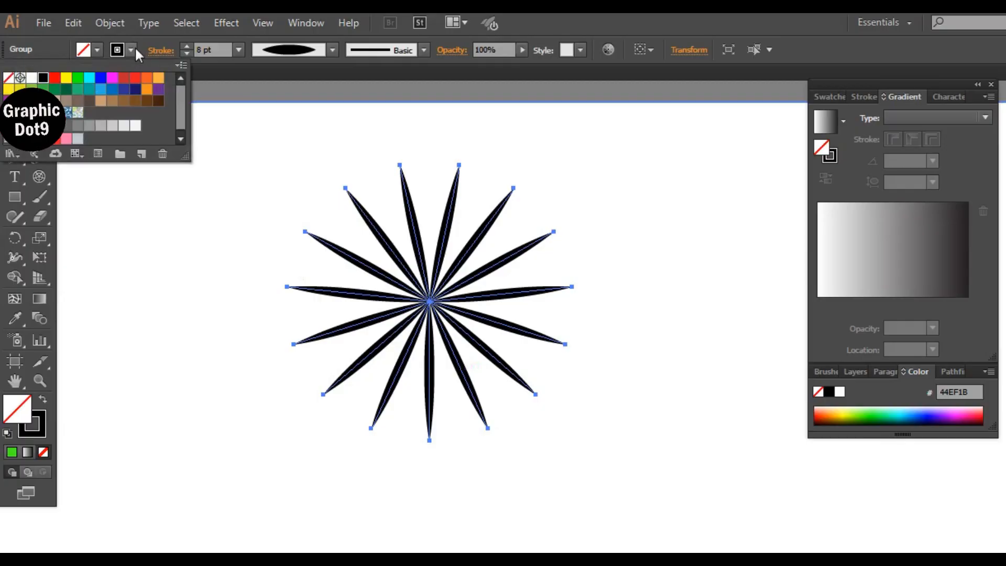
pyautogui.click(55, 78)
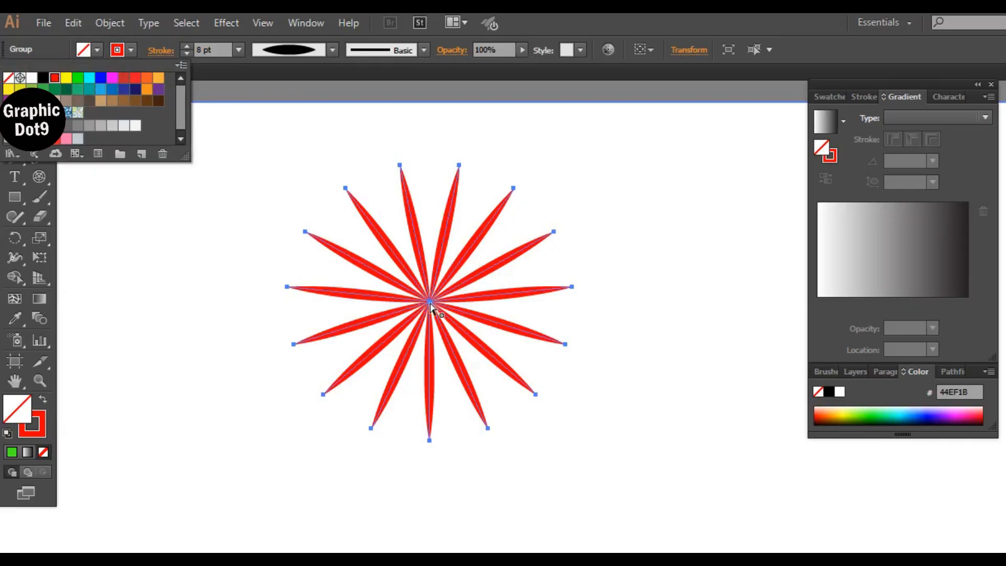
pyautogui.click(332, 50)
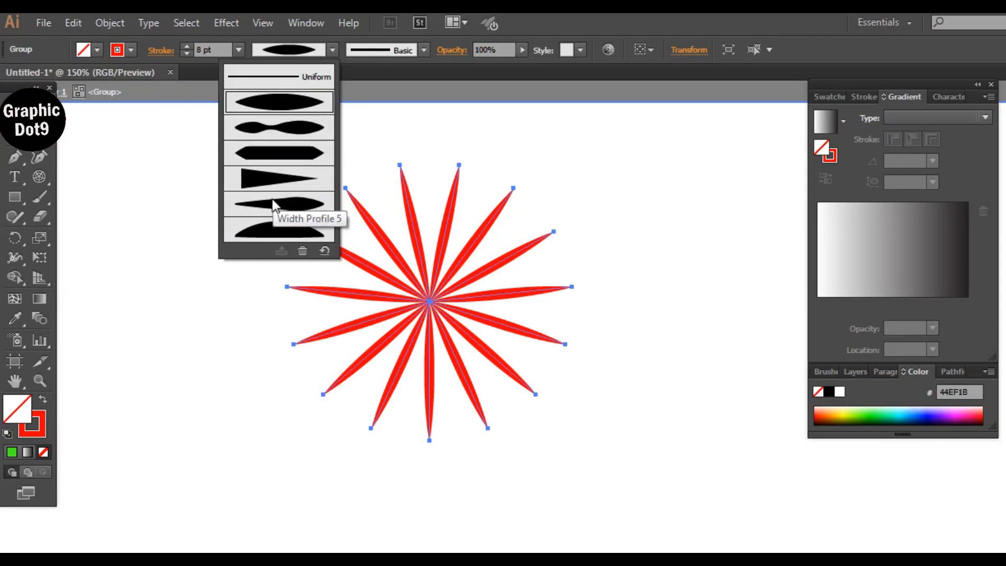
pyautogui.click(276, 235)
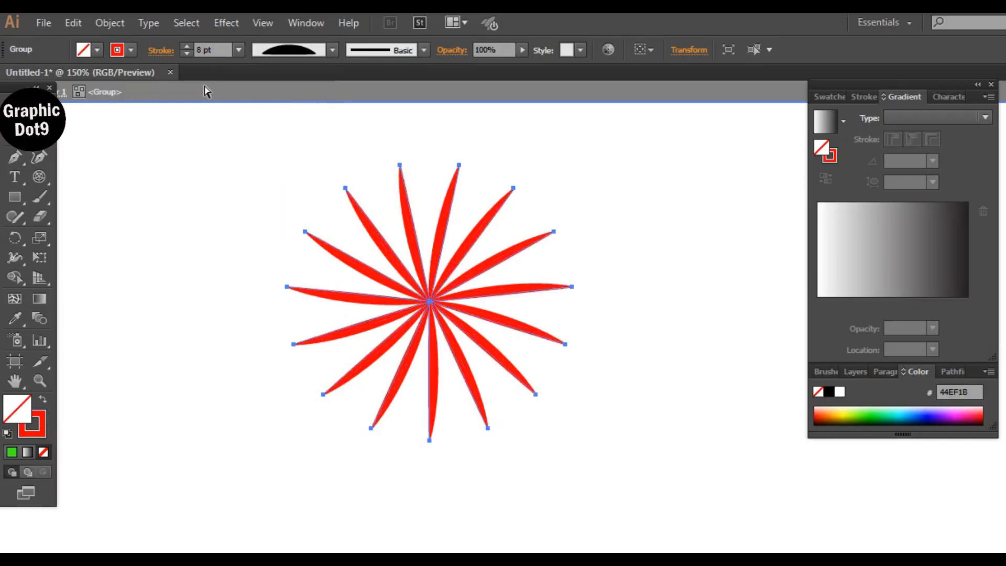
# - Try stroke weights of 12, 18 and 40 pt on the red petals, returning to 12 pt
pyautogui.click(239, 50)
pyautogui.click(257, 300)
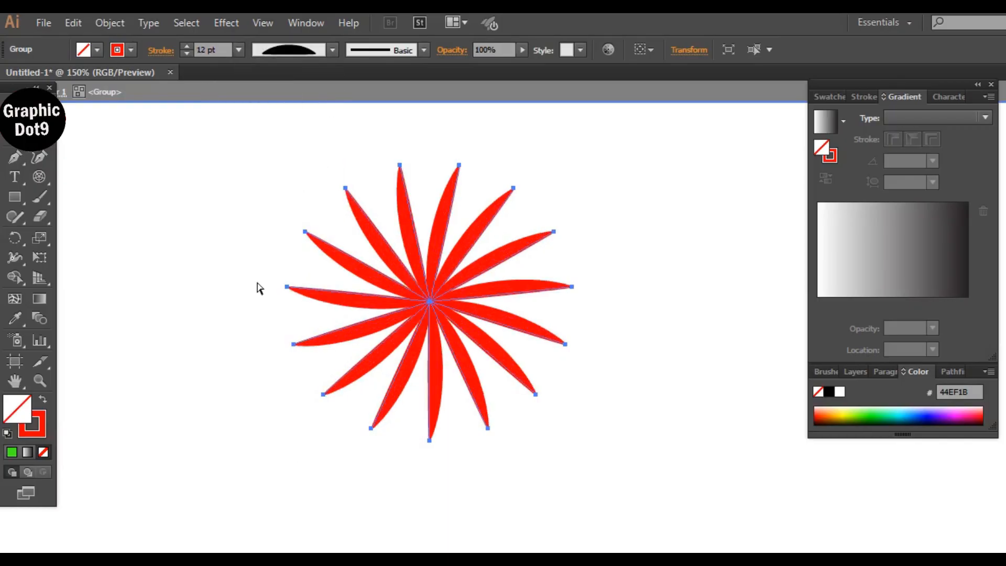
pyautogui.click(239, 52)
pyautogui.click(259, 357)
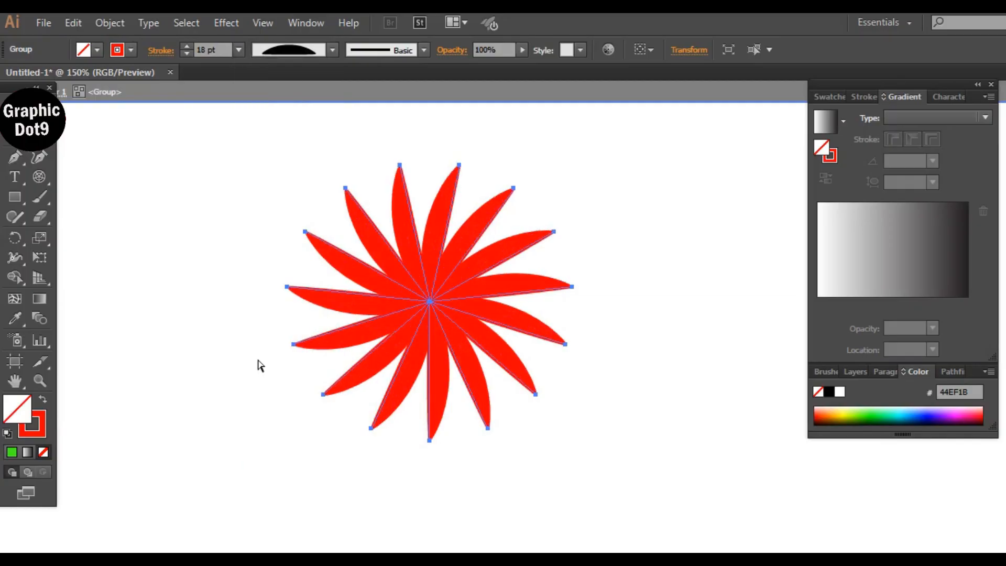
pyautogui.click(239, 50)
pyautogui.click(251, 394)
pyautogui.click(238, 49)
pyautogui.click(258, 300)
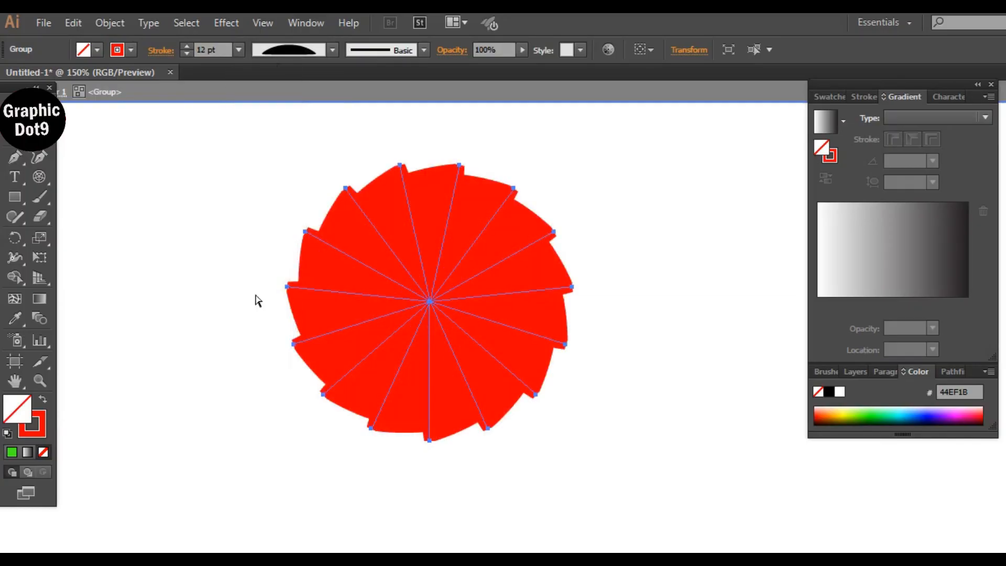
# - Set the red petals' stroke weight to 20 pt and apply the double-bulge Width Profile 2
pyautogui.click(238, 50)
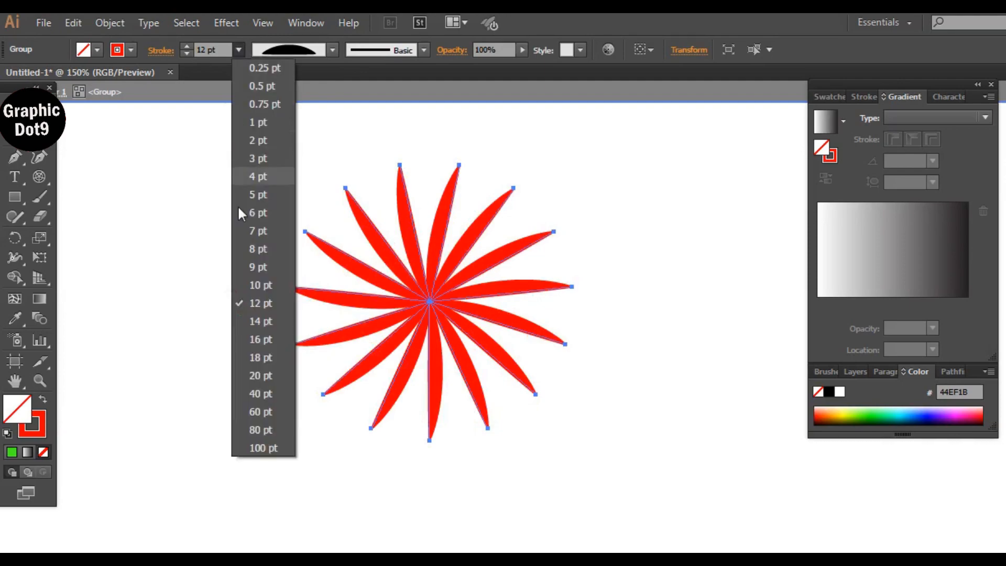
pyautogui.click(254, 371)
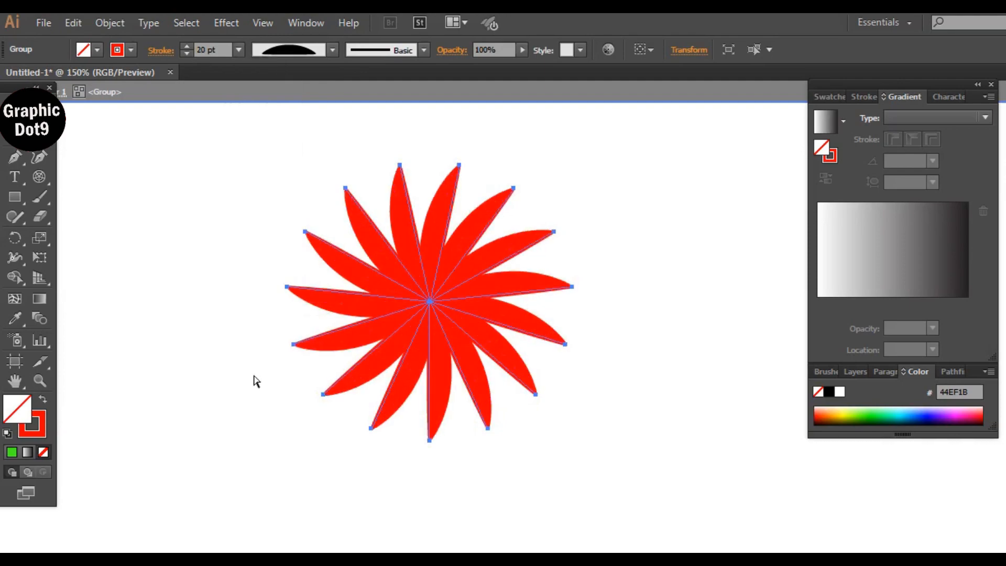
pyautogui.click(331, 50)
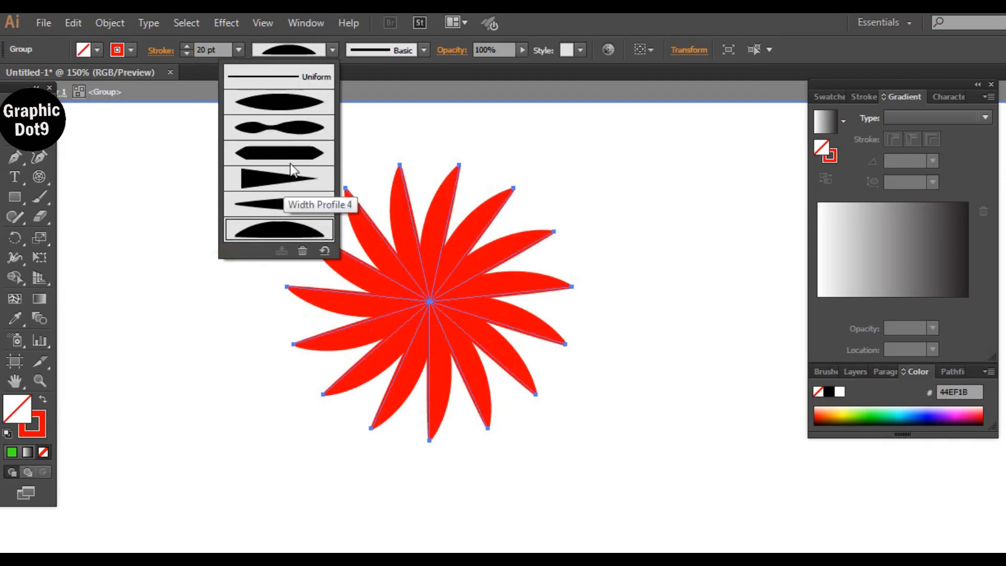
pyautogui.click(276, 204)
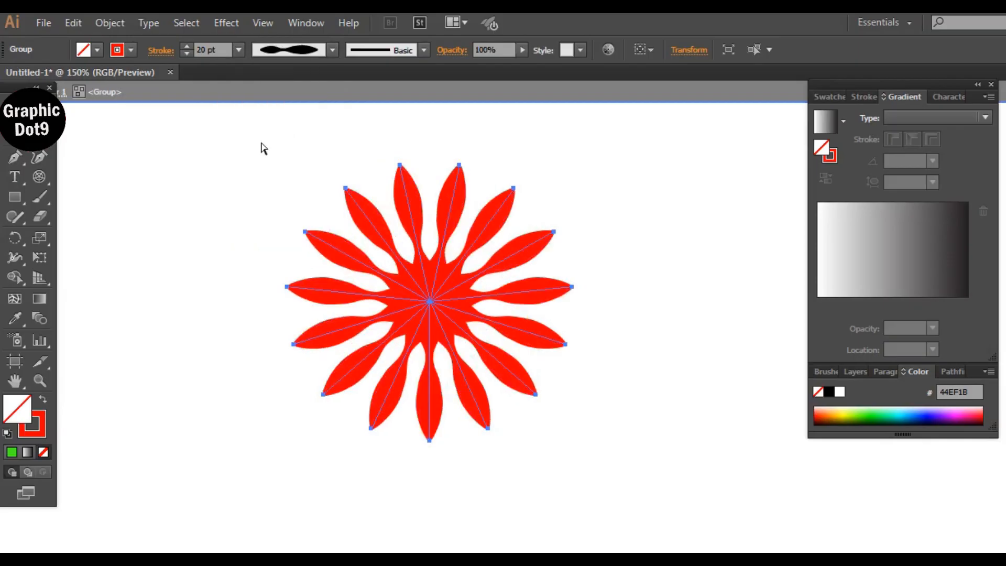
# - Set the fill color of the red petals to yellow E0C710
pyautogui.doubleClick(17, 412)
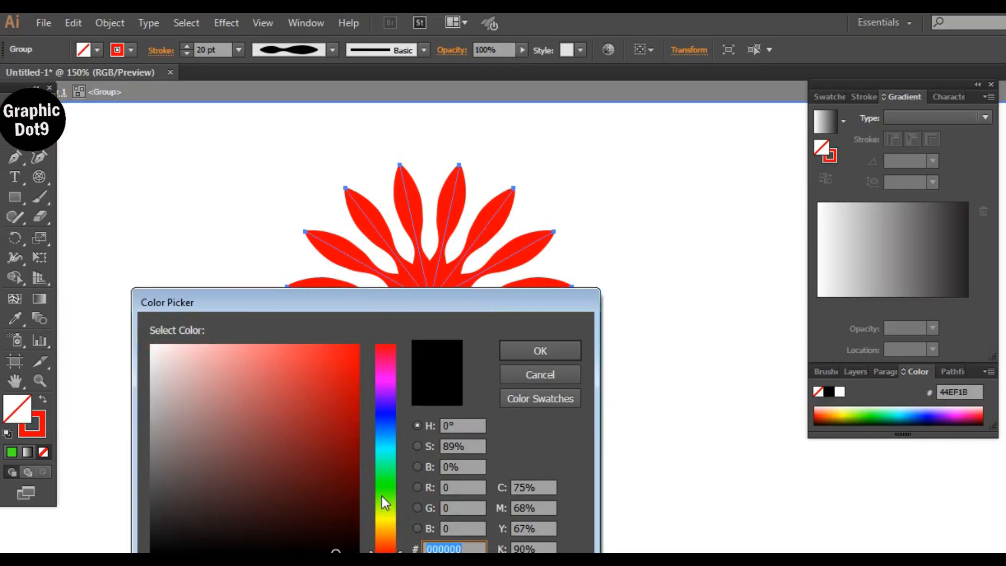
pyautogui.click(381, 524)
pyautogui.click(345, 369)
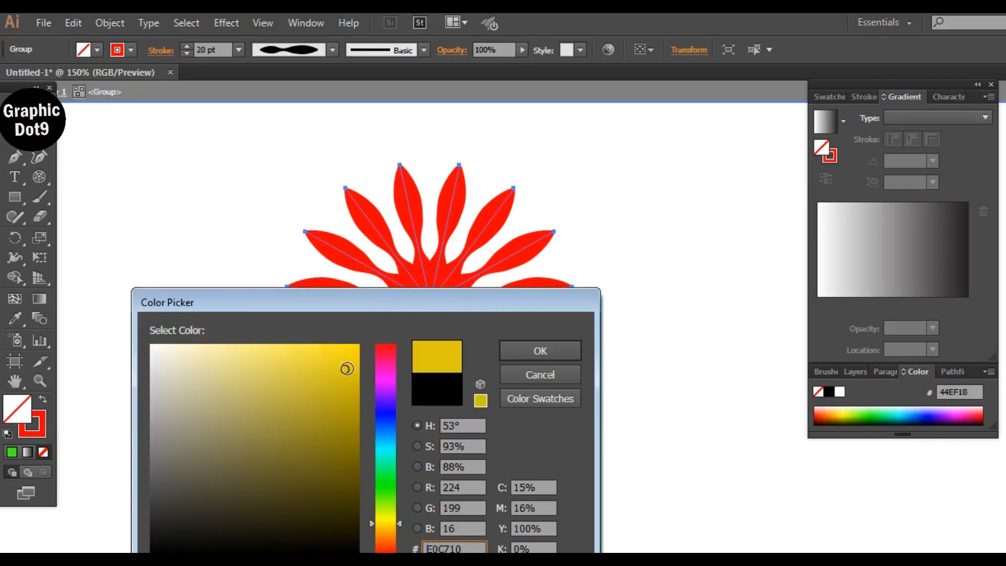
pyautogui.click(540, 352)
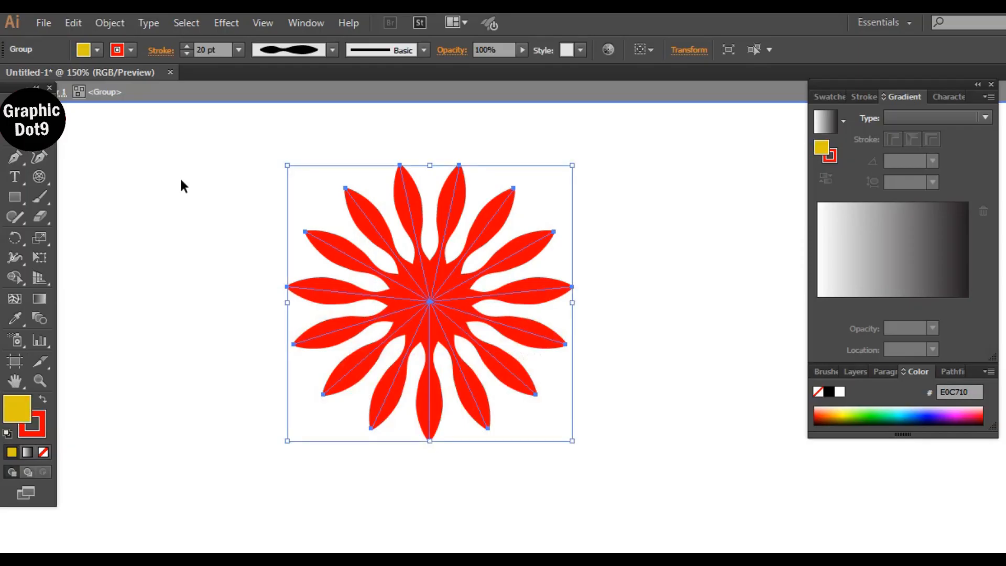
# - Set the fill color of the red petals to blue 0713E5 and deselect them
pyautogui.click(262, 203)
pyautogui.click(401, 245)
pyautogui.doubleClick(13, 407)
pyautogui.click(353, 365)
pyautogui.click(386, 357)
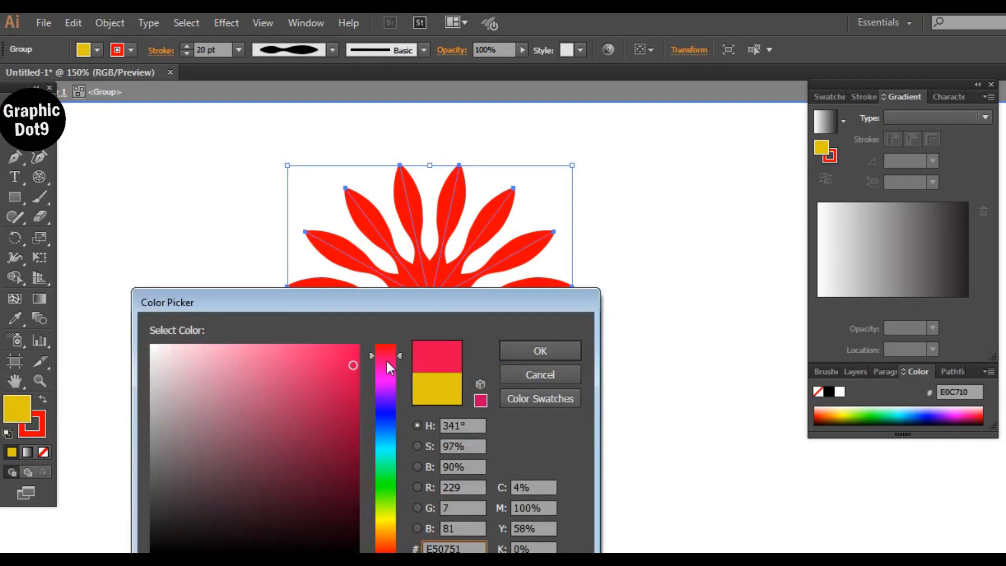
pyautogui.click(385, 414)
pyautogui.click(545, 350)
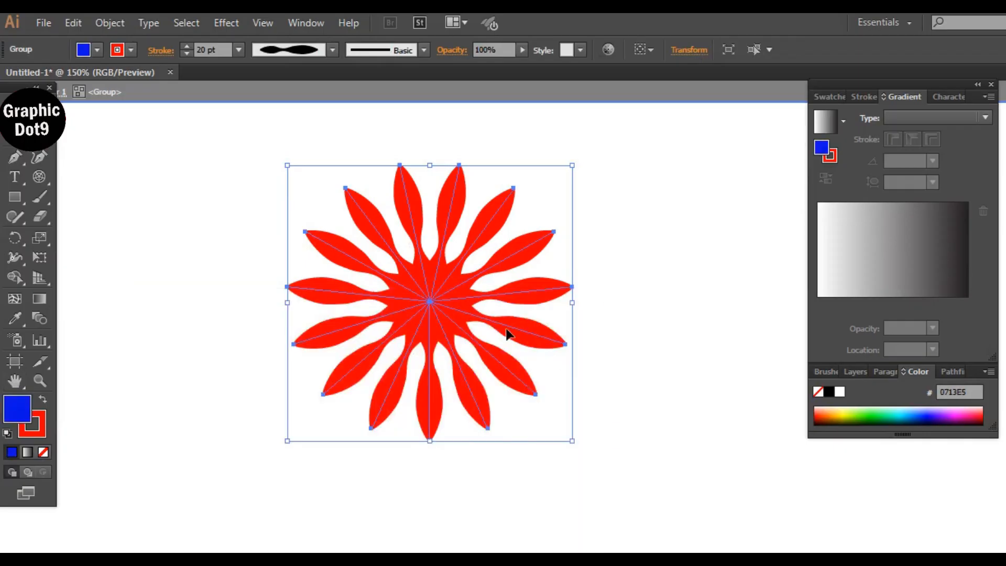
pyautogui.click(222, 212)
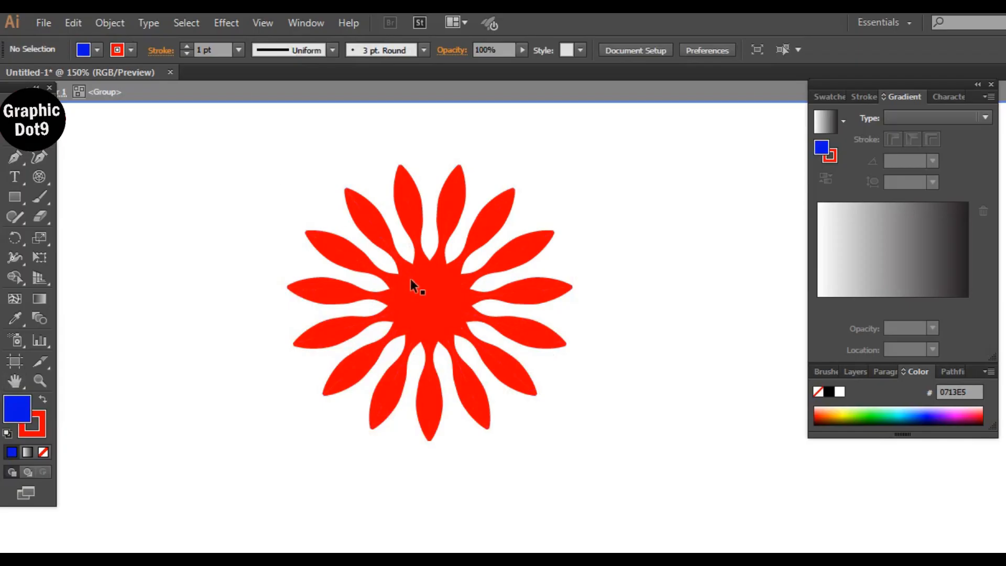
# - Select the flower and recolor its petal strokes with the blue swatch
pyautogui.click(453, 301)
pyautogui.click(131, 50)
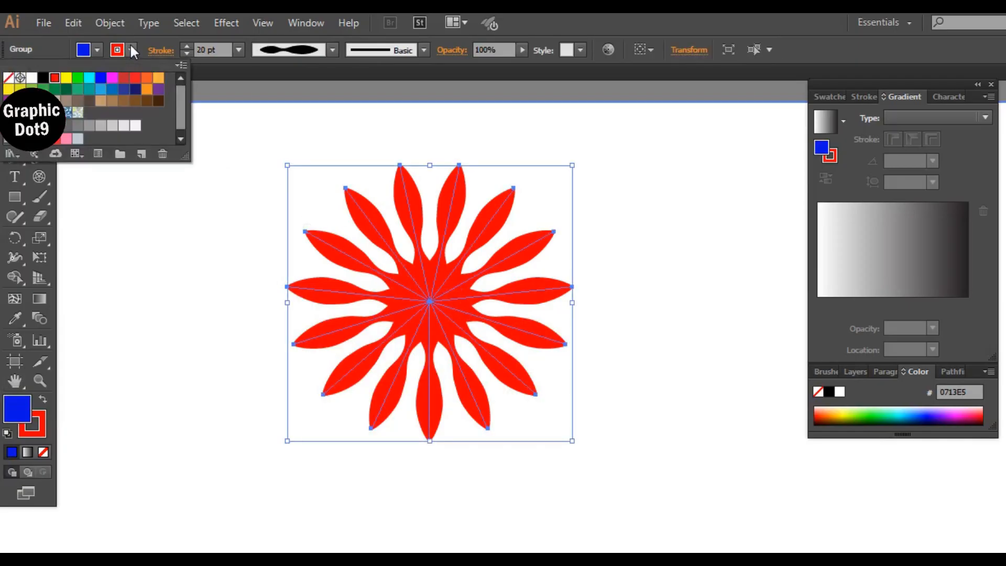
pyautogui.click(101, 78)
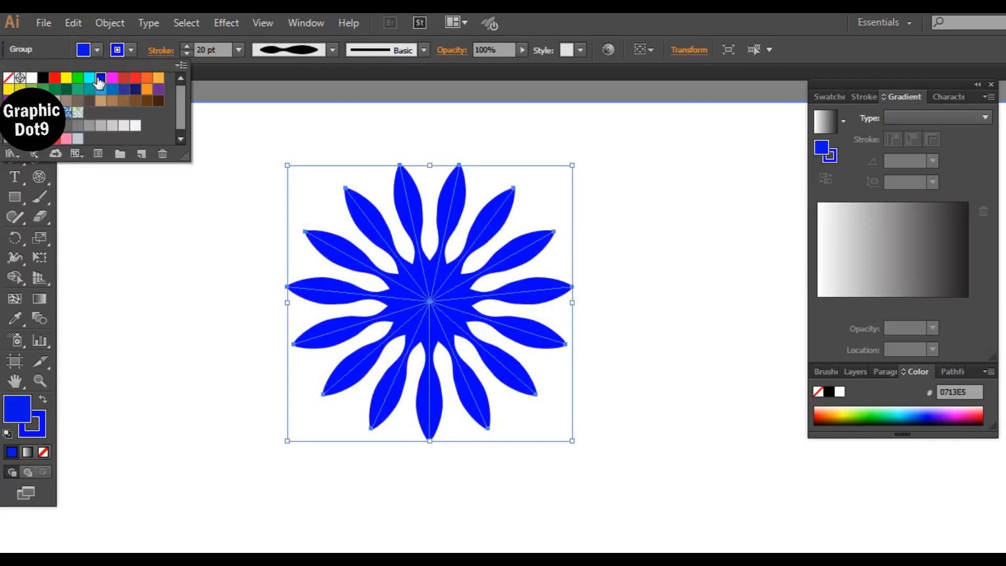
pyautogui.click(144, 259)
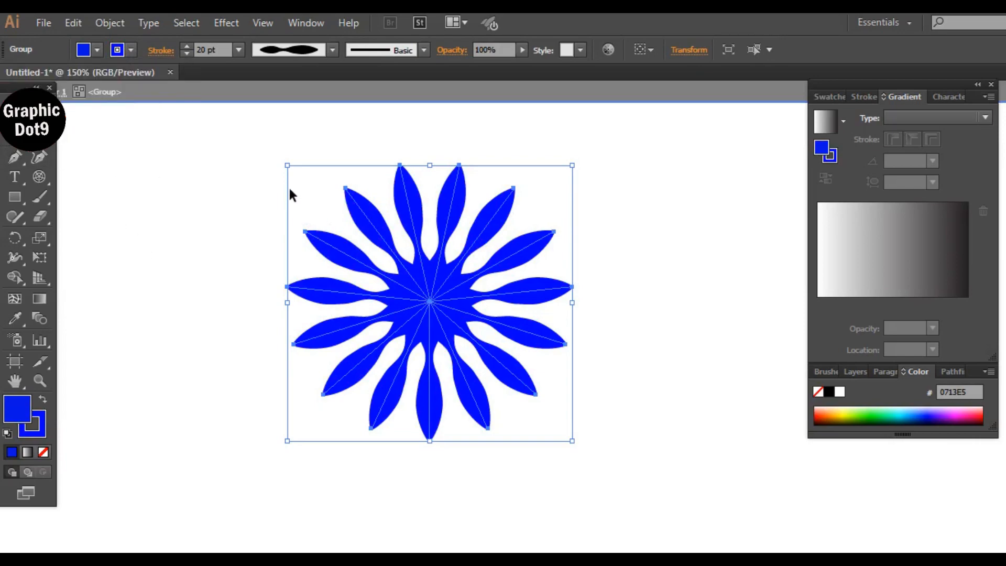
# - Duplicate the blue flower in place and scale the copy down about its center until its stroke weight is about 12 pt
pyautogui.hotkey('ctrl', 'shift', 'b')
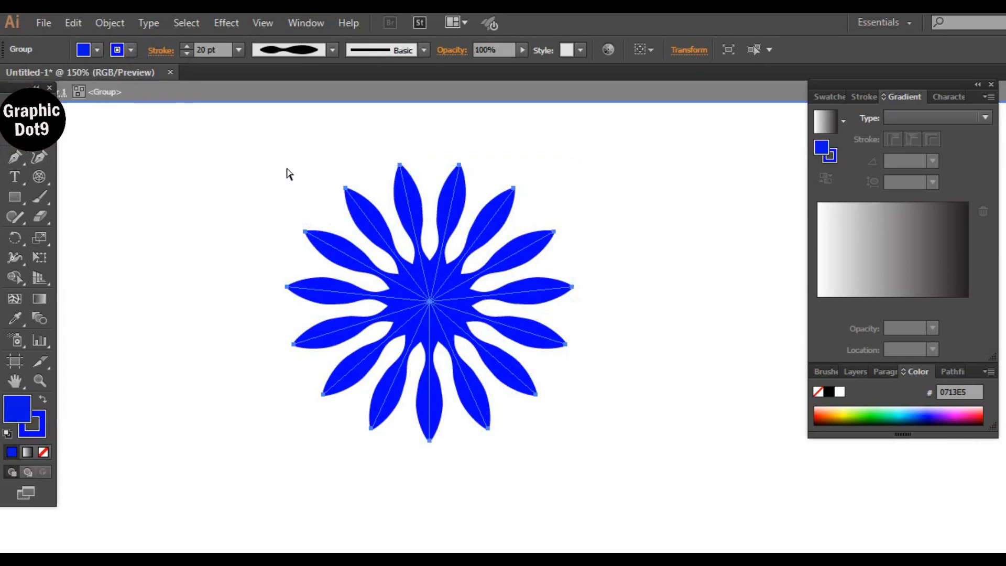
pyautogui.hotkey('ctrl', 'shift', 'b')
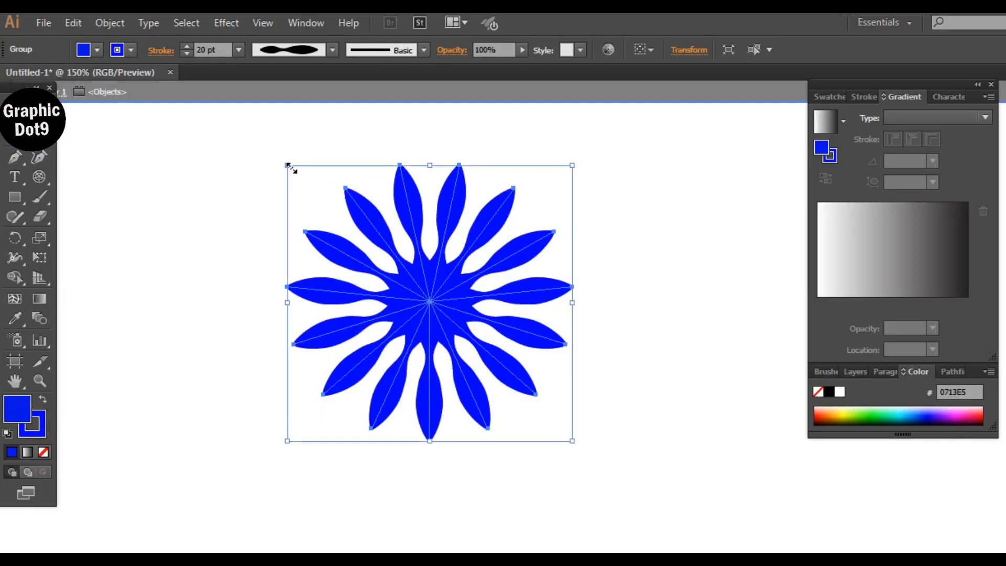
pyautogui.moveTo(288, 165); pyautogui.dragTo(337, 219)
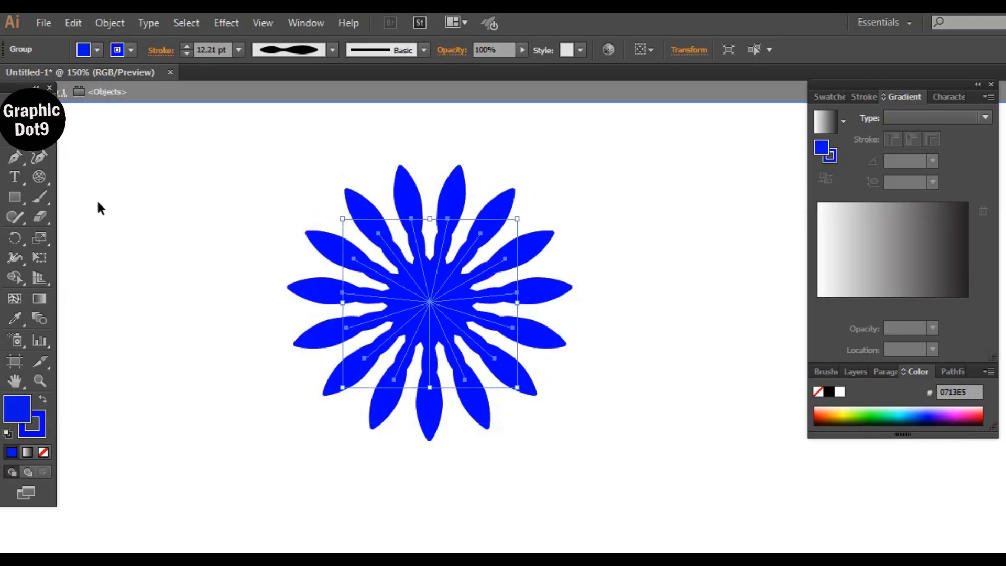
# - Color the copied flower's strokes red and enlarge it about its center to a stroke weight of about 17.5 pt
pyautogui.click(132, 50)
pyautogui.click(55, 78)
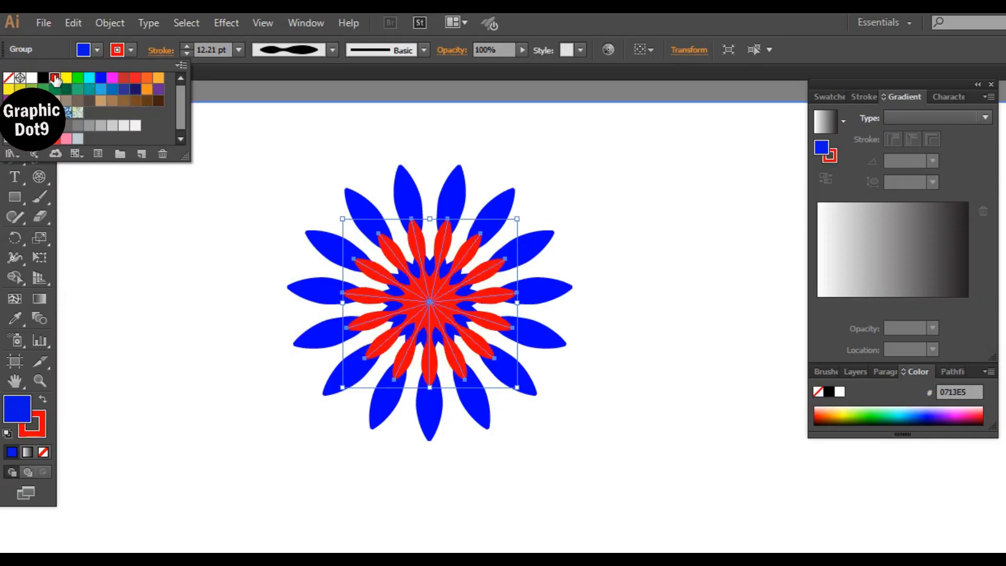
pyautogui.click(521, 388)
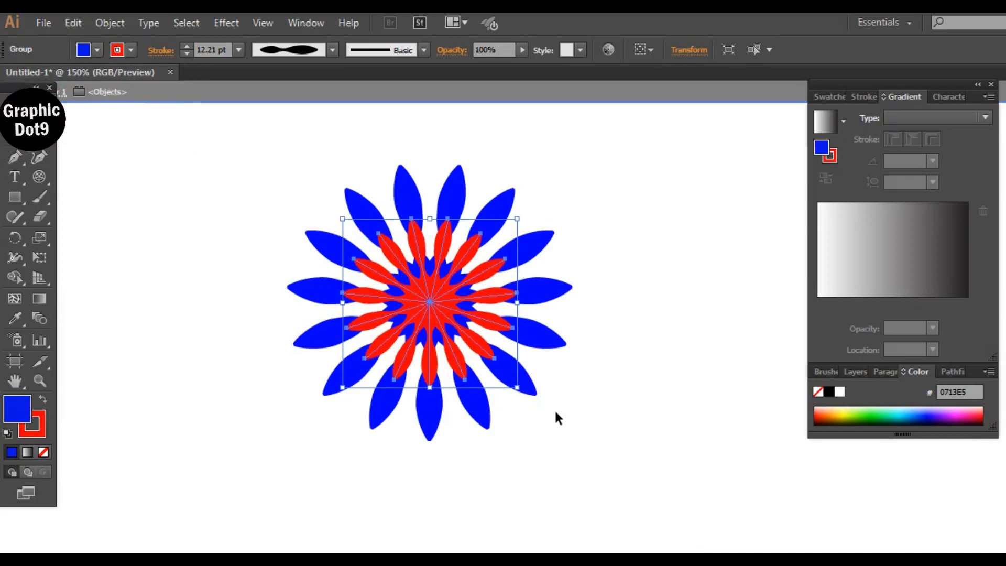
pyautogui.moveTo(517, 387); pyautogui.dragTo(557, 424)
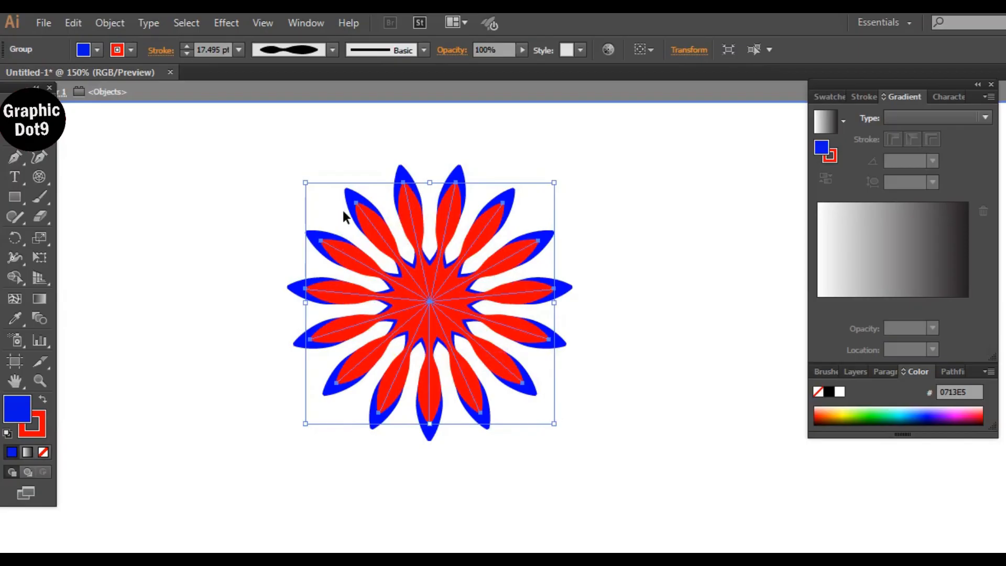
# - Duplicate the red flower in place, shrink the copy about its center to about 11 pt stroke weight and color its strokes yellow
pyautogui.hotkey('ctrl', 'shift', 'b')
pyautogui.hotkey('ctrl', 'shift', 'b')
pyautogui.moveTo(308, 184); pyautogui.dragTo(351, 227)
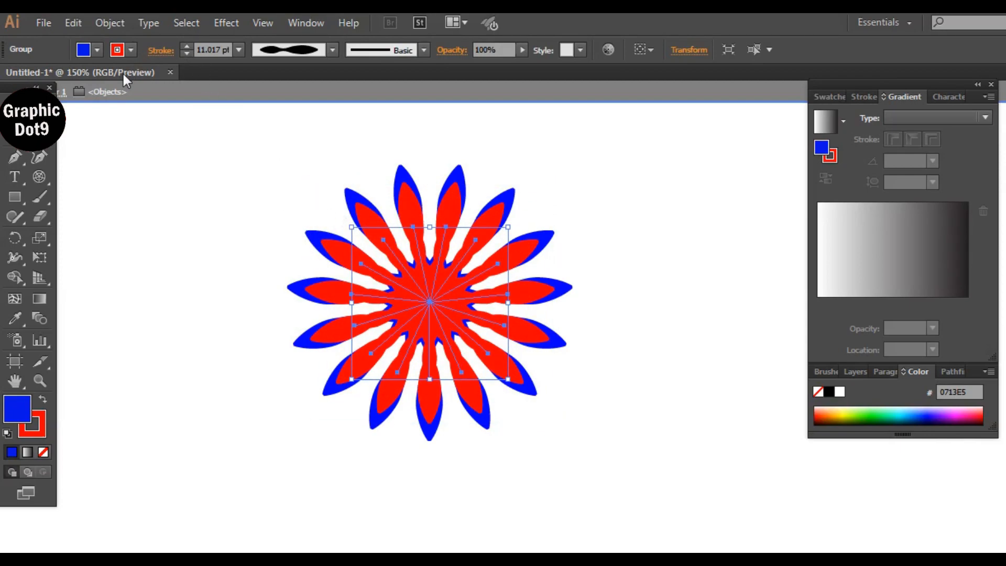
pyautogui.click(130, 49)
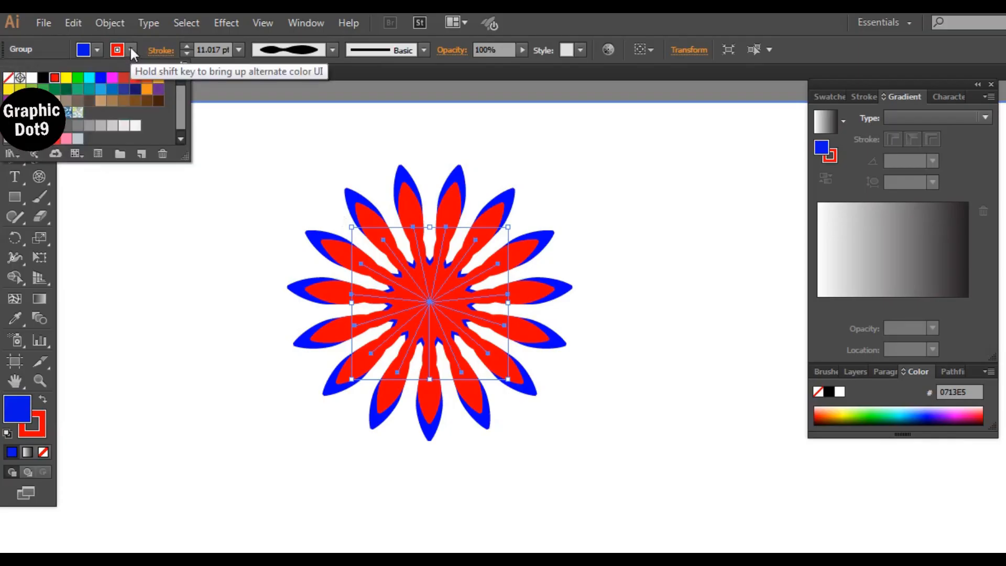
pyautogui.click(65, 79)
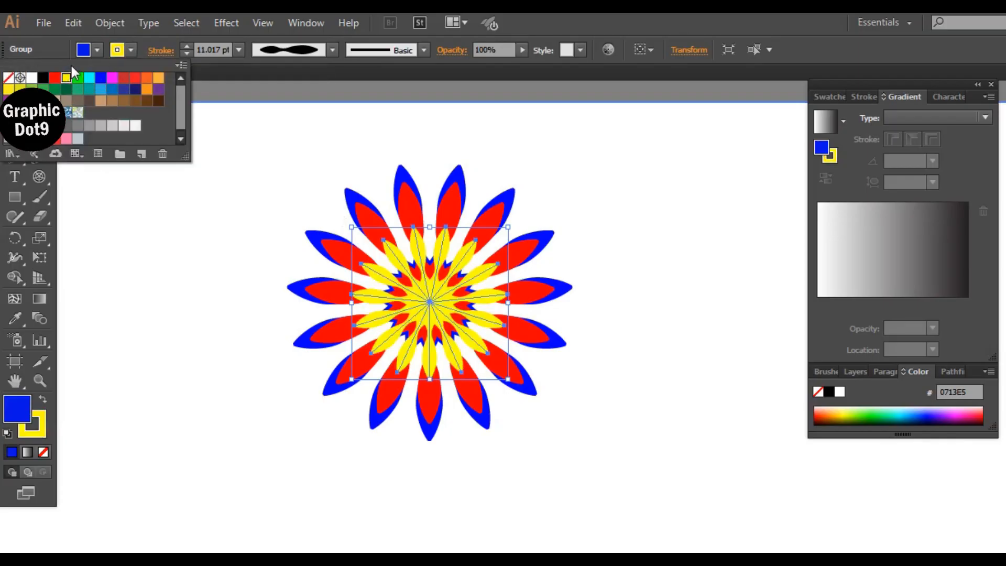
pyautogui.click(40, 177)
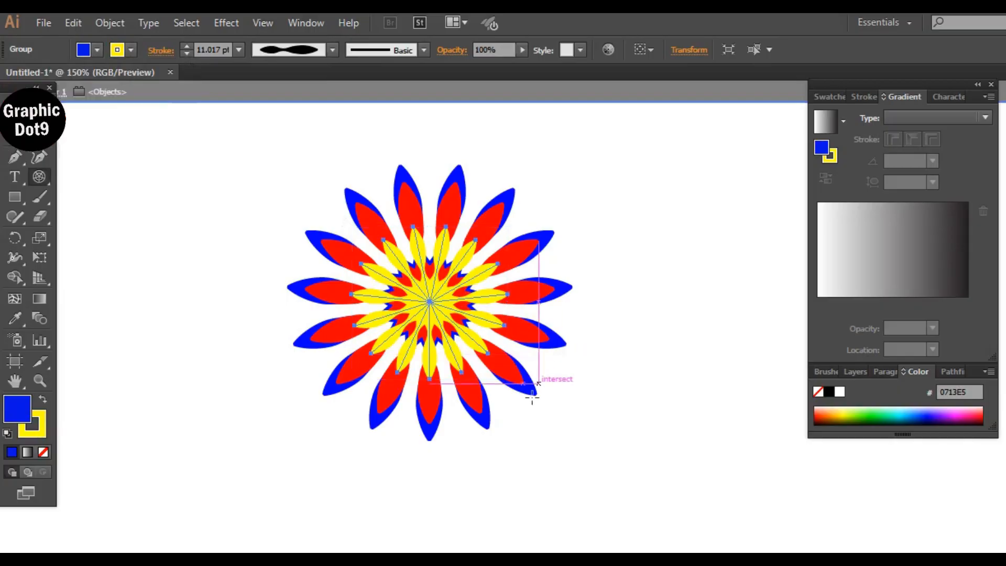
pyautogui.press('v')
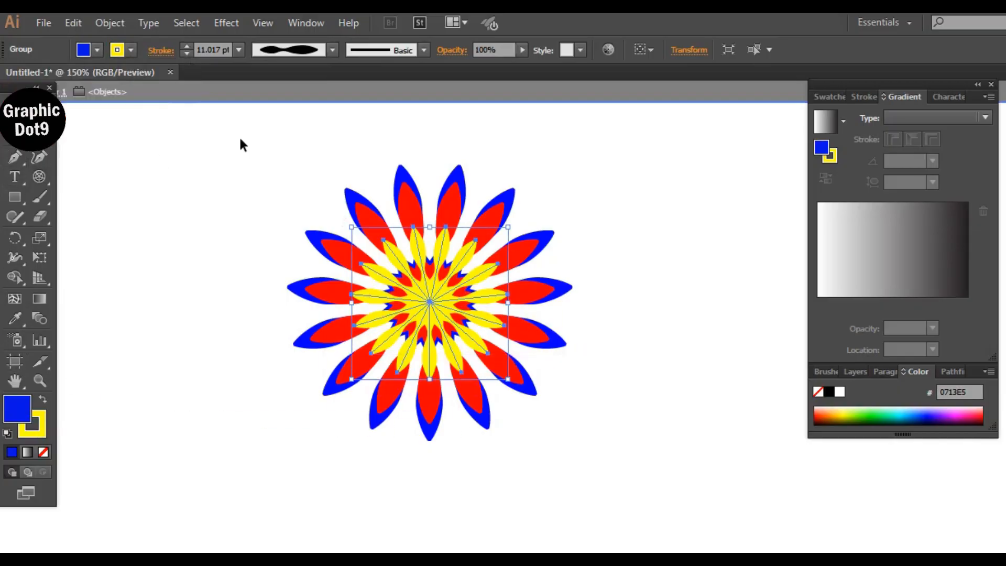
# - Select the blue, red and yellow flowers and group them together
pyautogui.moveTo(242, 147); pyautogui.dragTo(528, 437)
pyautogui.rightClick(478, 305)
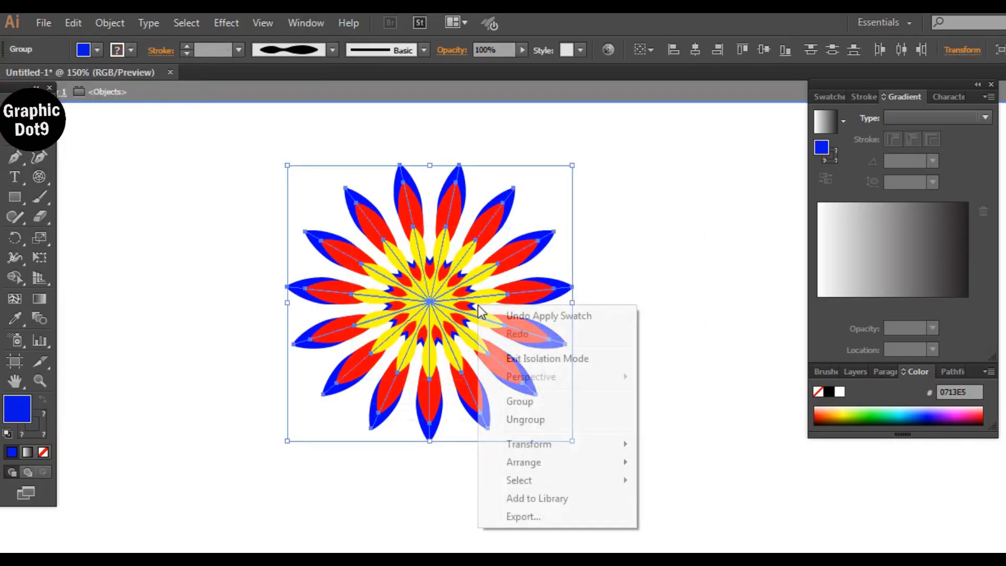
pyautogui.click(528, 401)
pyautogui.click(613, 373)
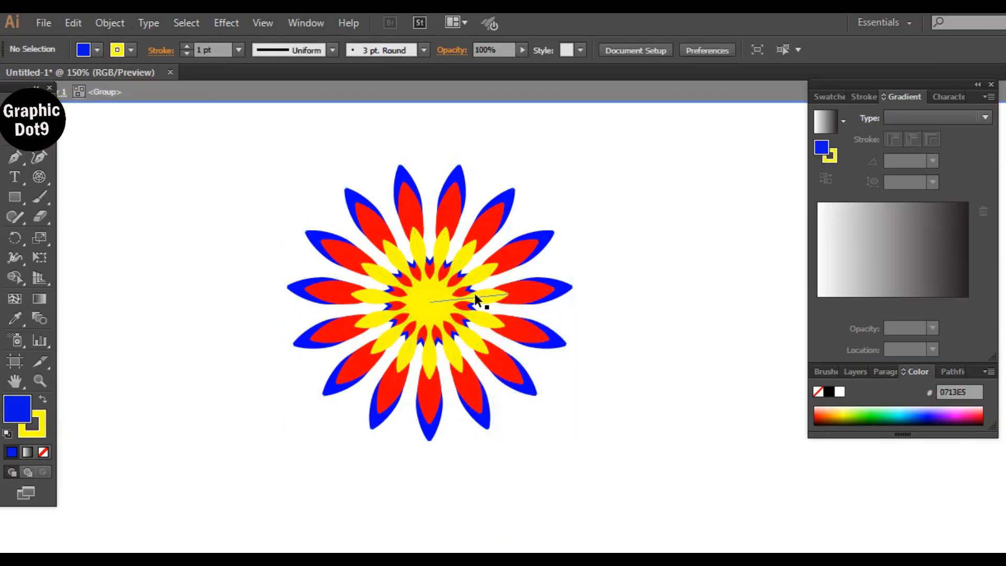
# - Try to move the yellow inner flower to the right, undo the attempt and deselect it
pyautogui.moveTo(484, 301); pyautogui.dragTo(624, 296)
pyautogui.press('a')
pyautogui.hotkey('ctrl', 'z')
pyautogui.hotkey('ctrl', 'z')
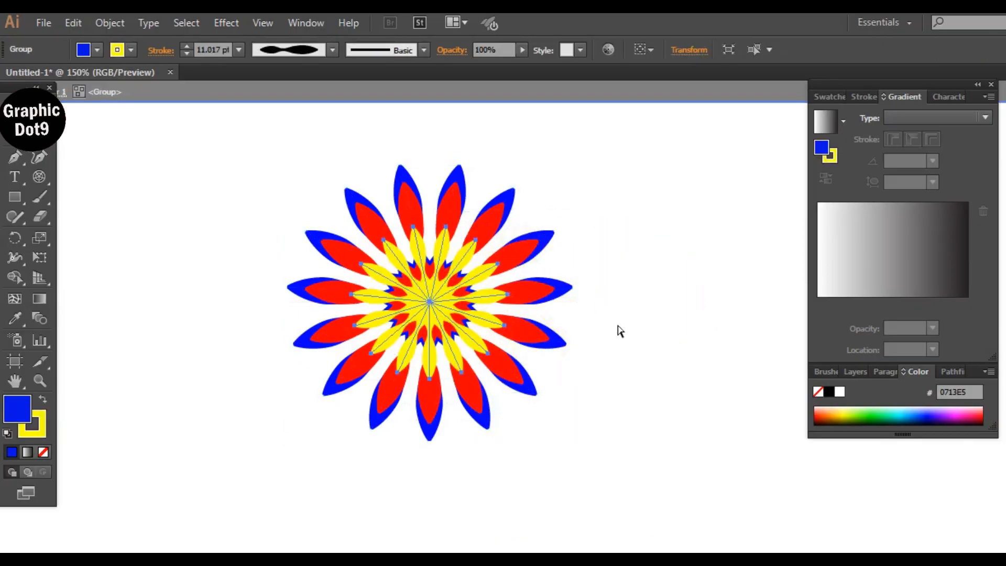
pyautogui.click(620, 331)
# - Select all three layered flowers, move them together to the upper right of the artwork and deselect them
pyautogui.moveTo(231, 139); pyautogui.dragTo(591, 461)
pyautogui.press('v')
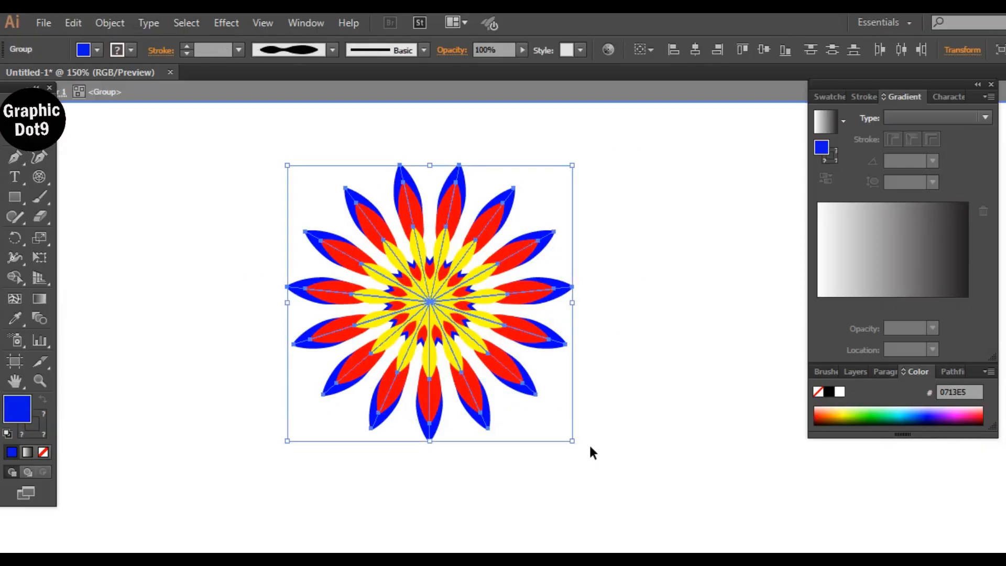
pyautogui.press('Right')
pyautogui.press('Right')
pyautogui.press('Right')
pyautogui.press('Right')
pyautogui.press('Right')
pyautogui.press('Right')
pyautogui.press('Right')
pyautogui.press('Right')
pyautogui.press('Right')
pyautogui.press('Right')
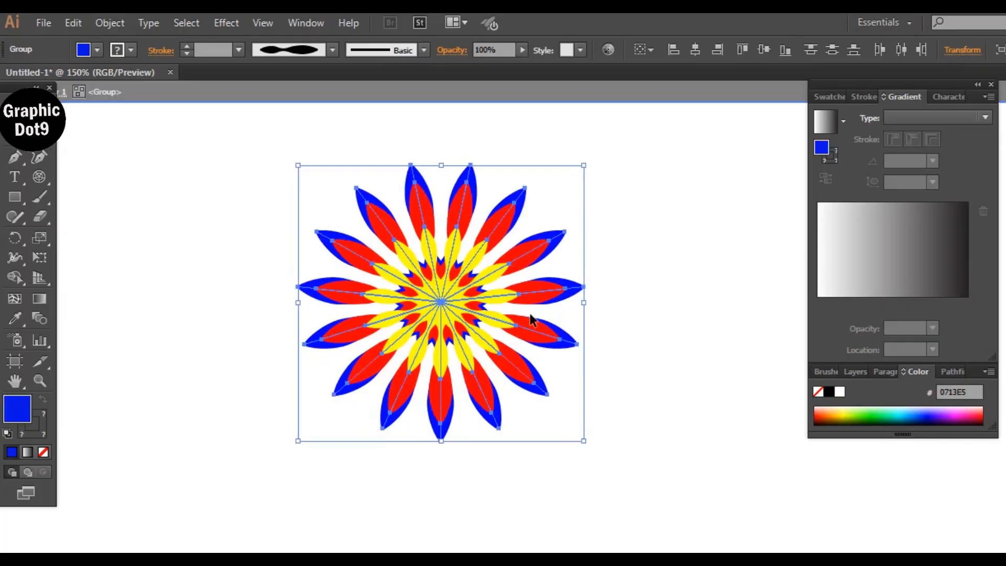
pyautogui.moveTo(459, 299); pyautogui.dragTo(617, 270)
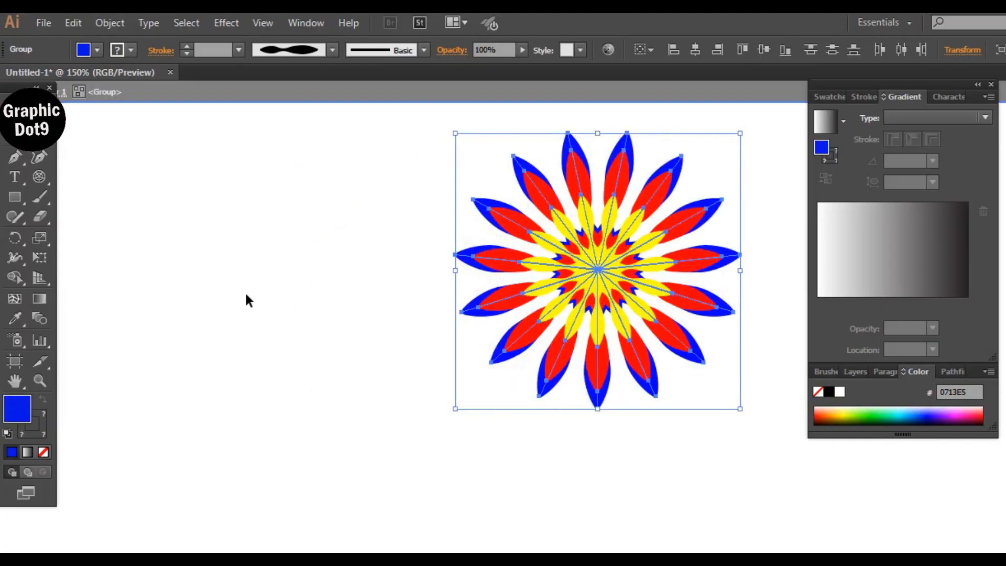
pyautogui.click(367, 272)
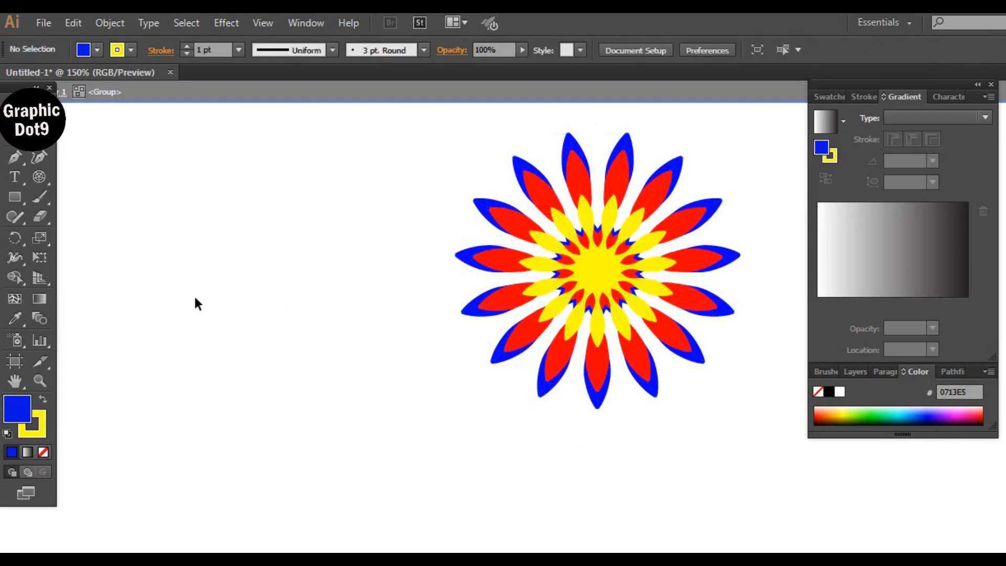
# - Create a 232 by 226 px polar grid with 0 concentric and 25 radial dividers beside the flower
pyautogui.click(40, 177)
pyautogui.click(257, 214)
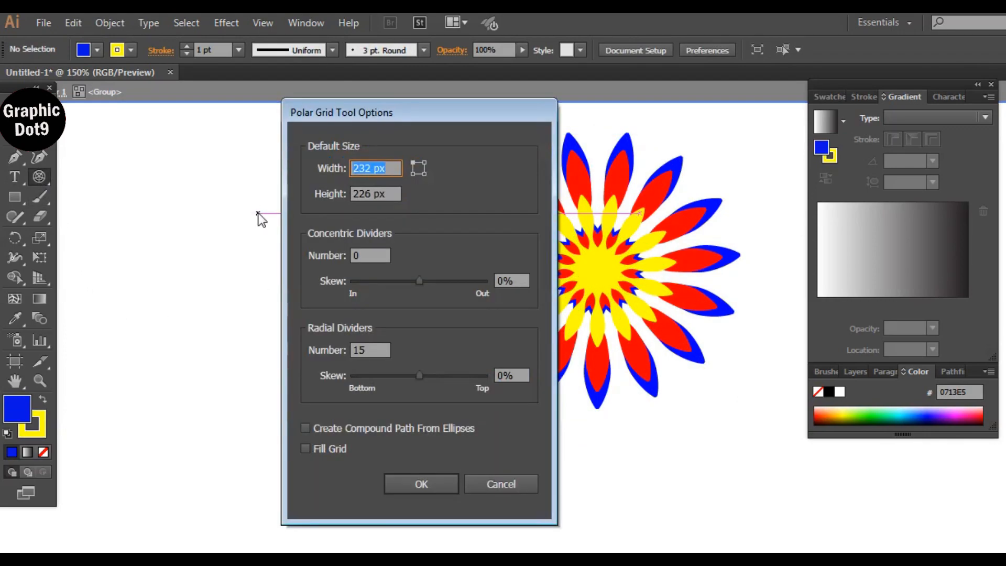
pyautogui.doubleClick(357, 349)
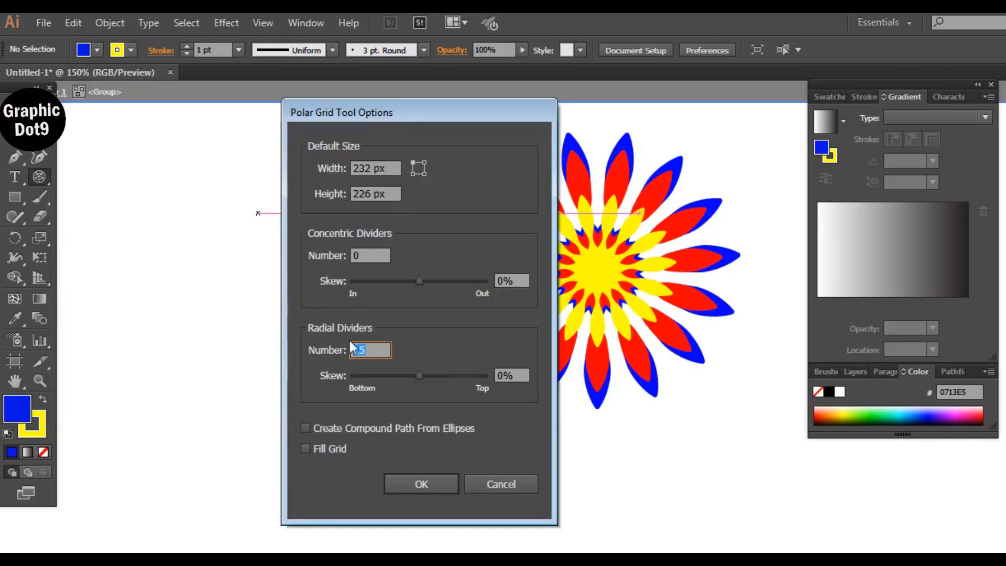
pyautogui.write('25')
pyautogui.click(424, 483)
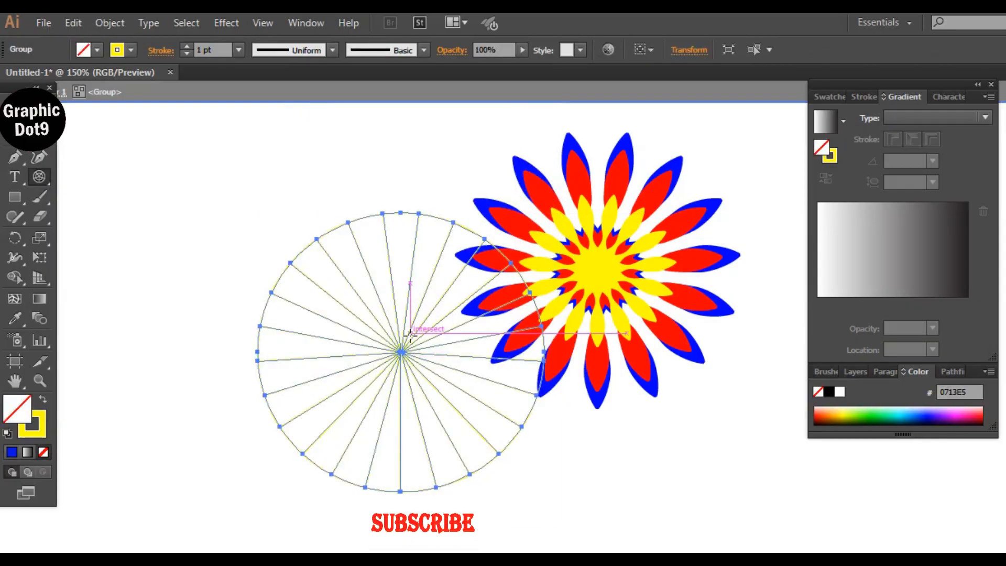
# - Create another polar grid with 10 concentric and 25 radial dividers and move it up and left, away from the flower
pyautogui.click(156, 194)
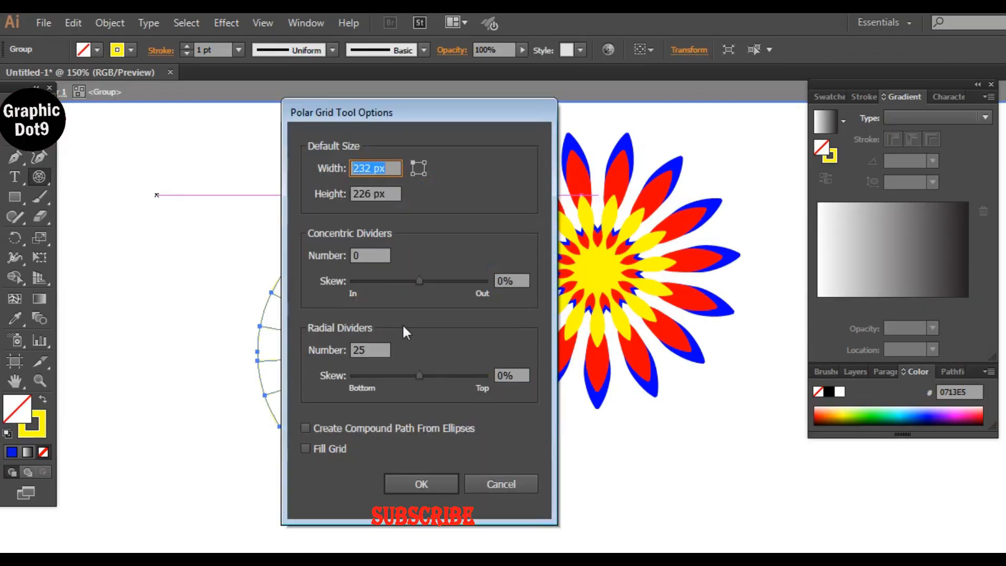
pyautogui.click(353, 255)
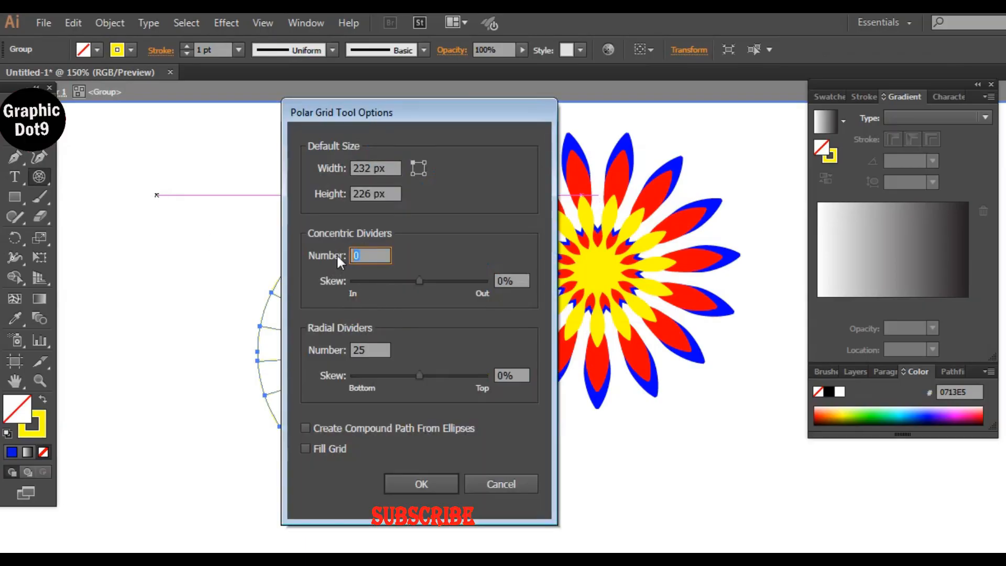
pyautogui.write('10')
pyautogui.click(422, 480)
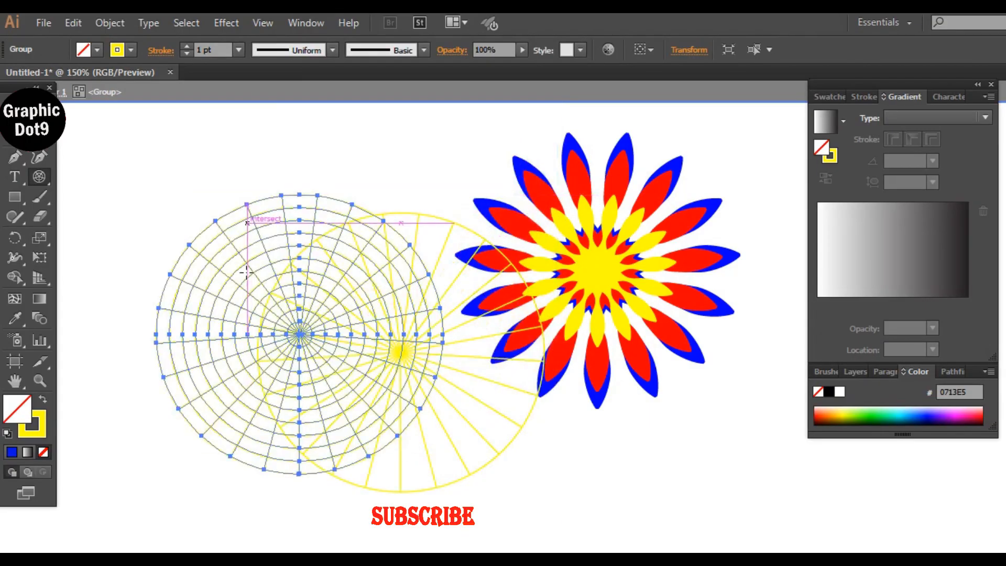
pyautogui.press('v')
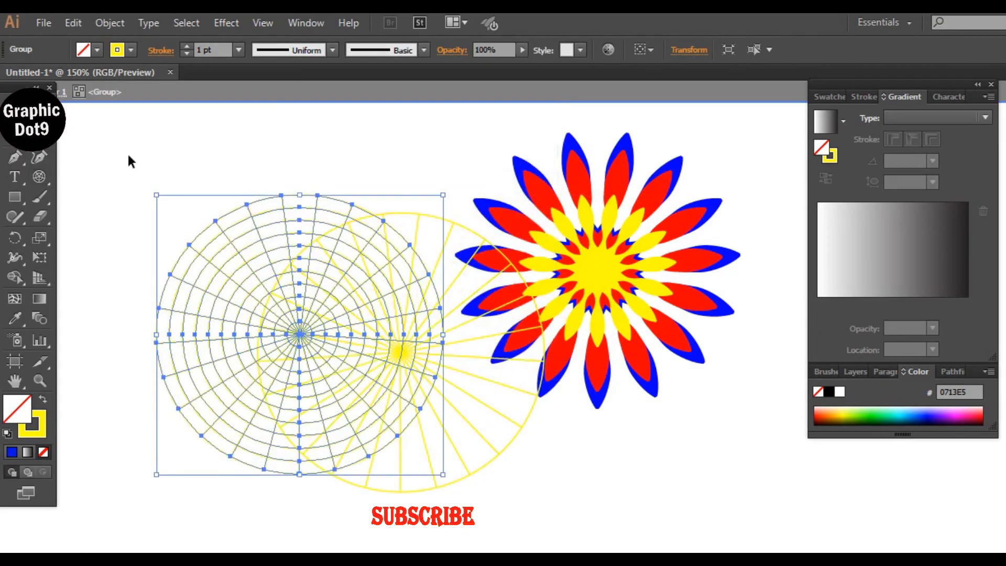
pyautogui.moveTo(217, 211); pyautogui.dragTo(177, 137)
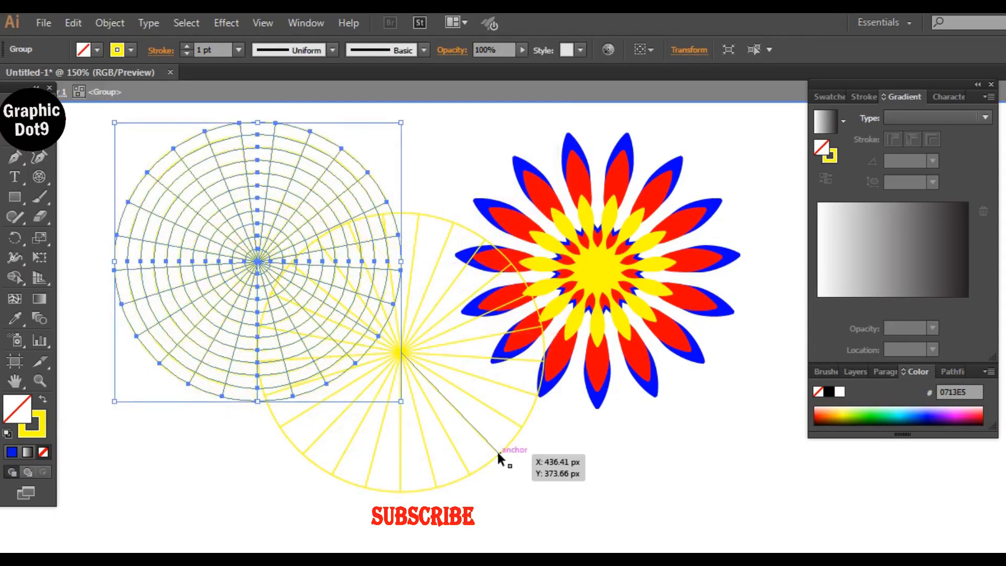
# - Move the radial-only grid down and to the right, and set the concentric grid's stroke weight to 7 pt
pyautogui.moveTo(497, 449); pyautogui.dragTo(549, 527)
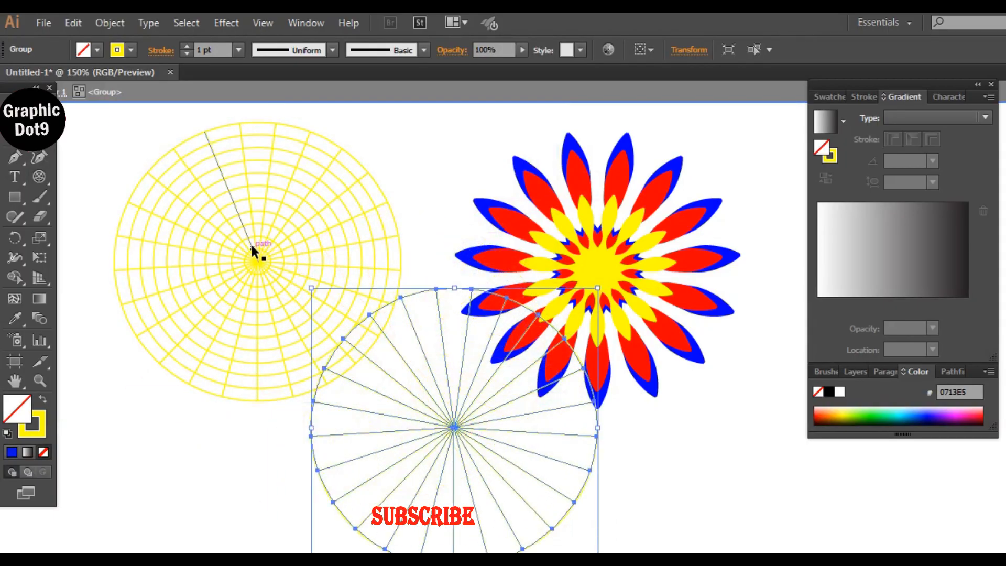
pyautogui.click(265, 147)
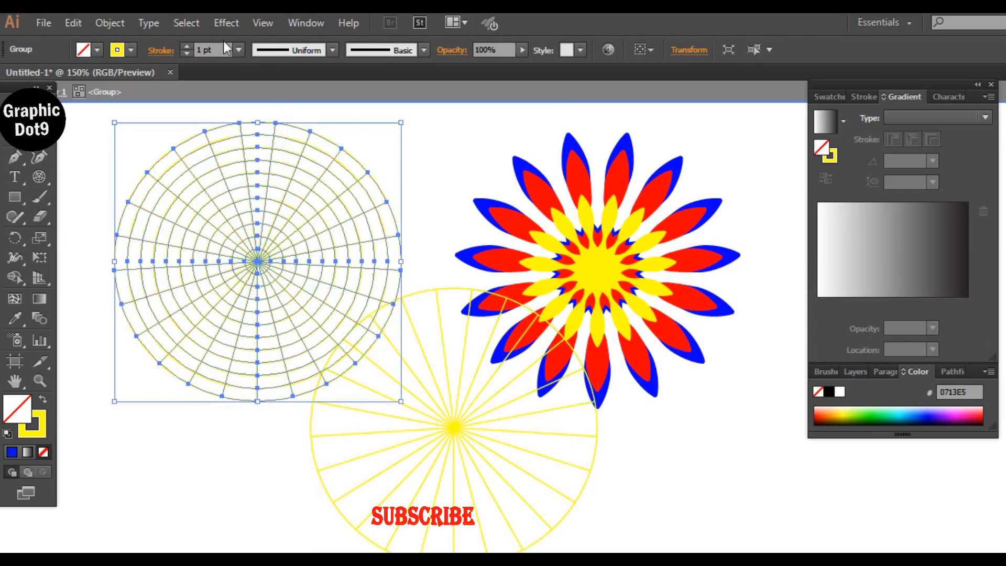
pyautogui.click(239, 50)
pyautogui.click(242, 226)
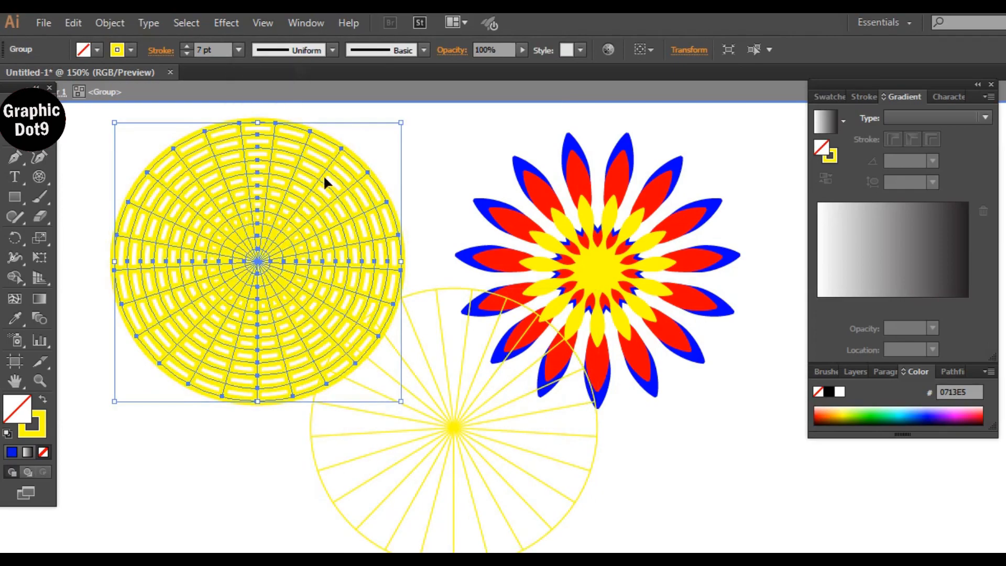
# - Give the radial-only grid a red stroke with a weight of 8 pt
pyautogui.click(445, 432)
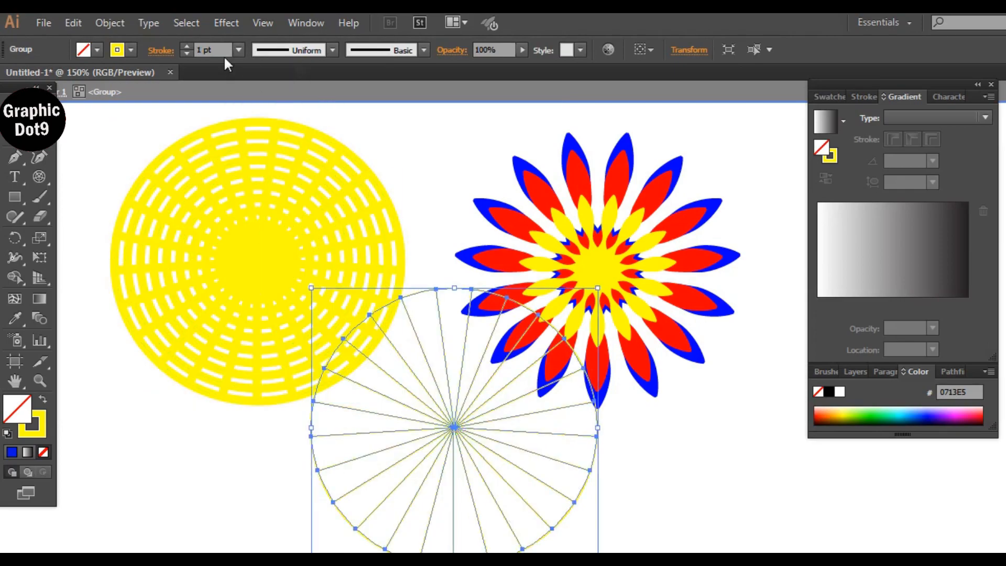
pyautogui.click(131, 50)
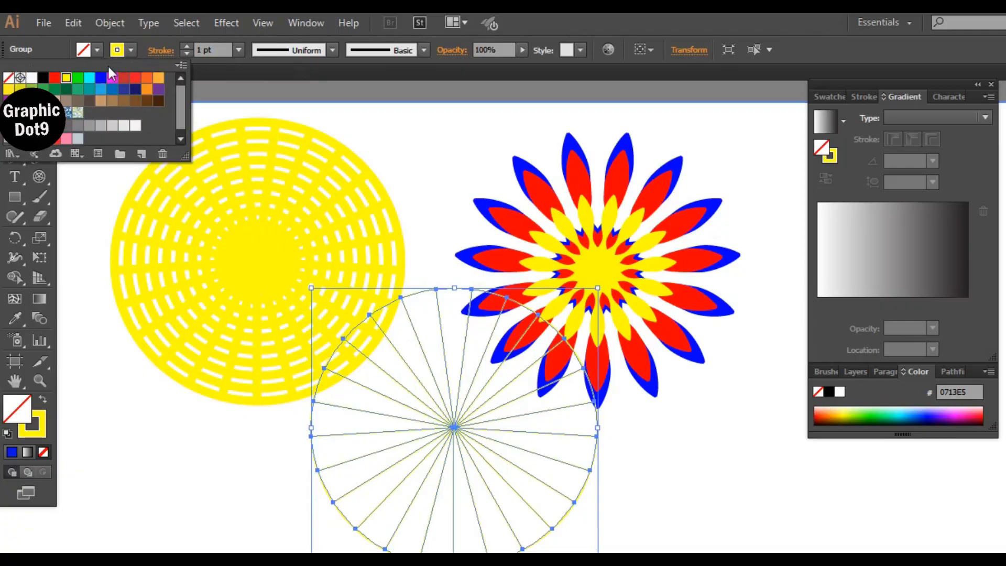
pyautogui.click(54, 79)
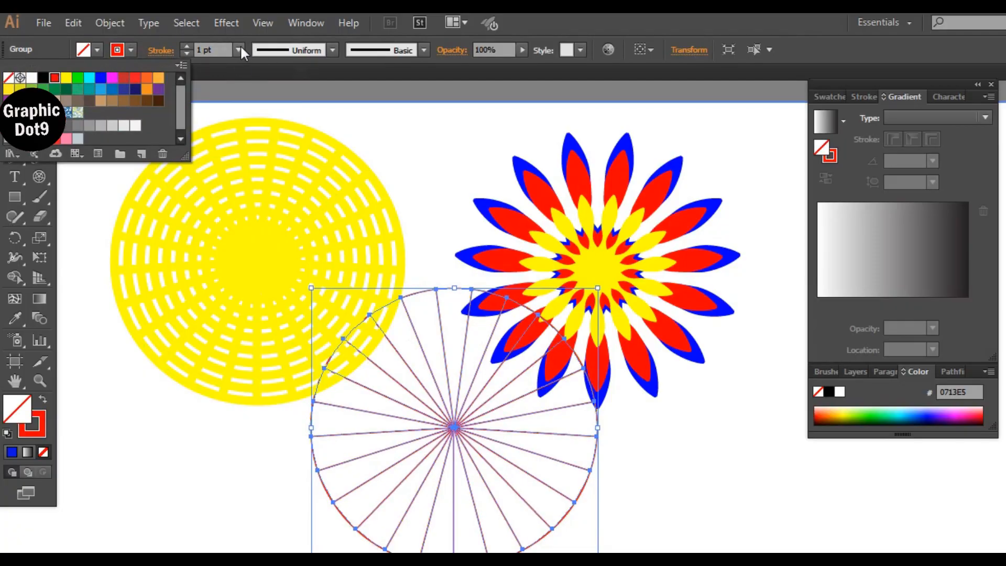
pyautogui.click(240, 49)
pyautogui.click(256, 223)
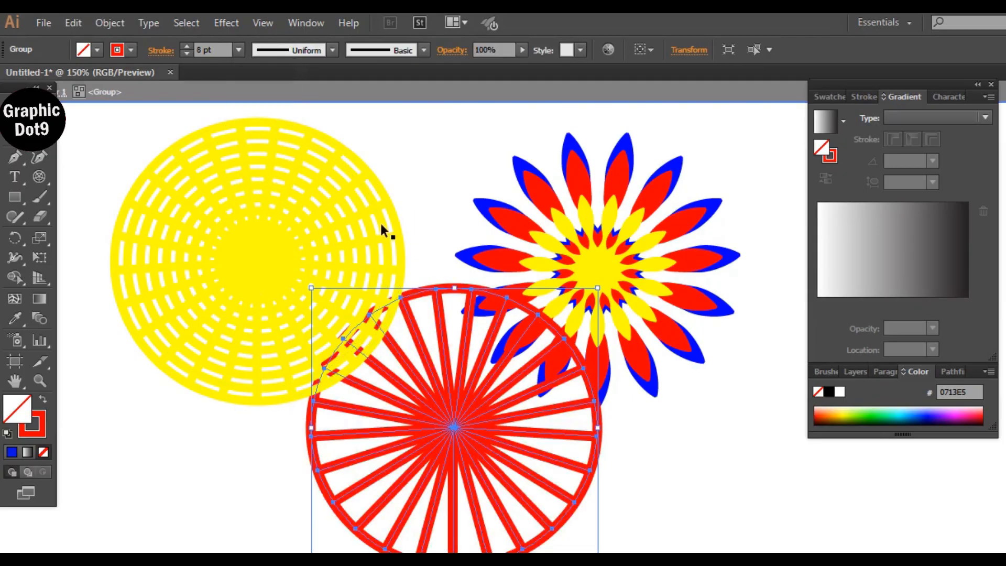
# - Separate the two grids by moving the red wheel down-left and the yellow concentric grid up-left
pyautogui.moveTo(425, 403); pyautogui.dragTo(365, 440)
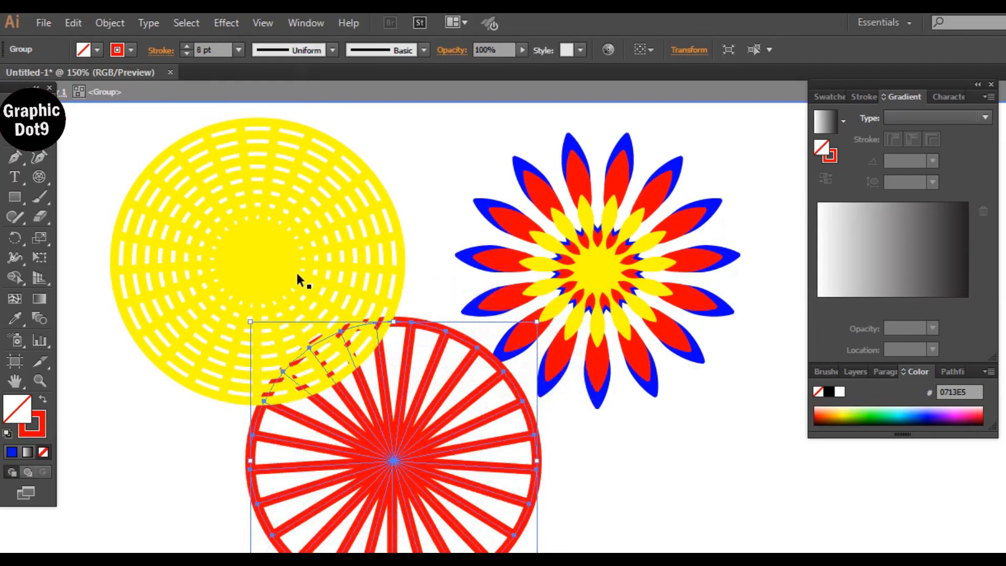
pyautogui.moveTo(288, 249); pyautogui.dragTo(246, 222)
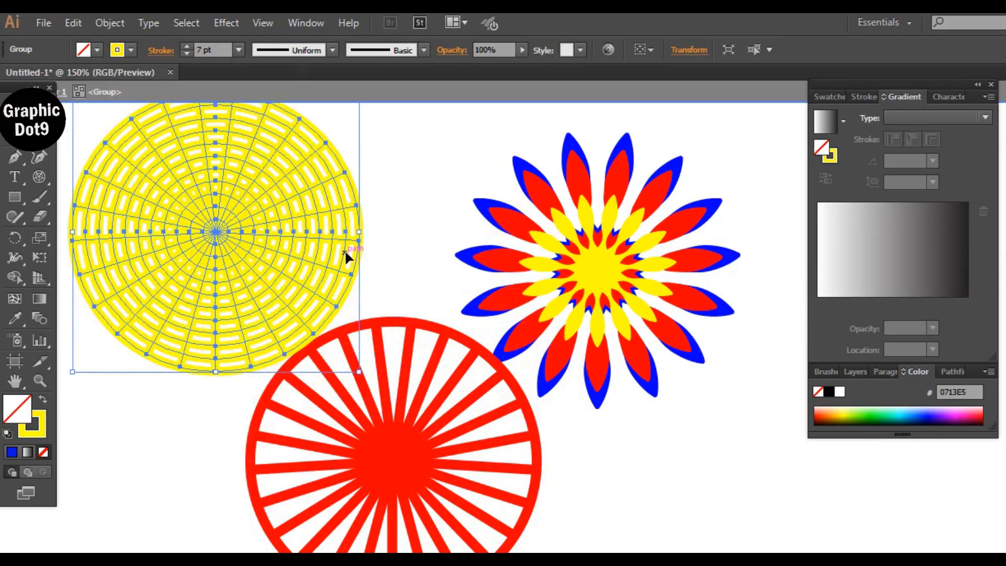
# - Try to move the yellow inner flower slightly up and right, undo the move and deselect it
pyautogui.moveTo(593, 271); pyautogui.dragTo(596, 258)
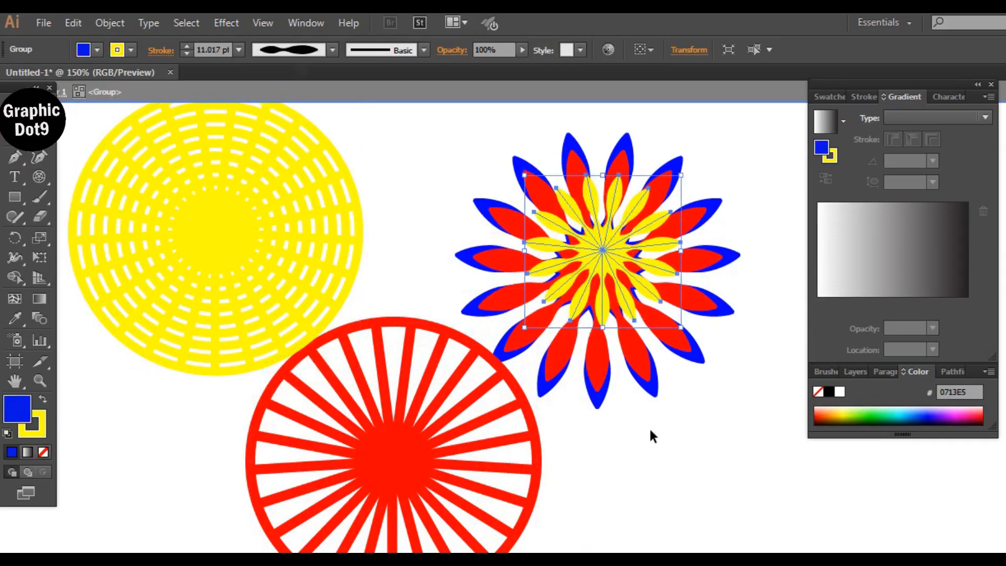
pyautogui.hotkey('ctrl', 'z')
pyautogui.click(646, 401)
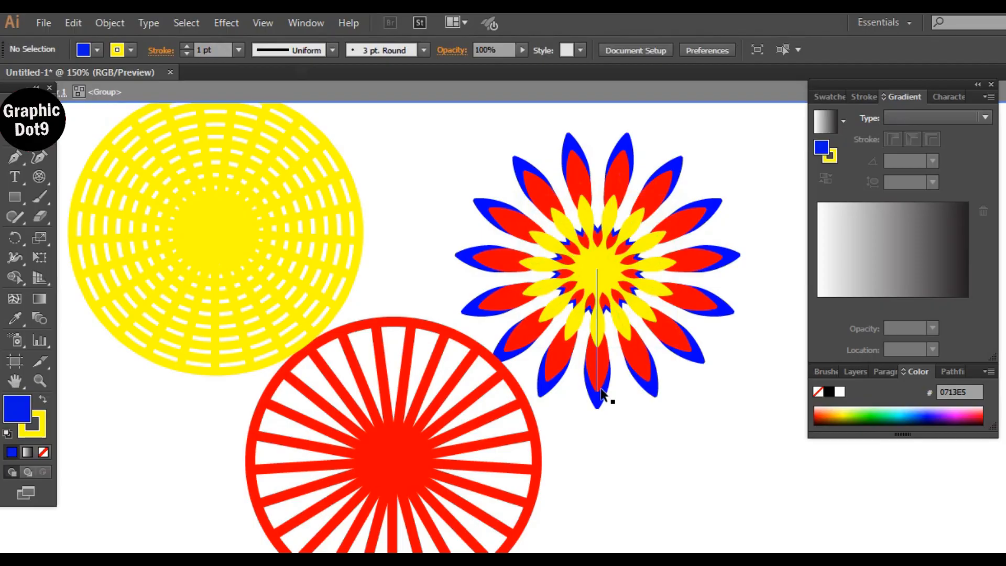
# - Change the yellow concentric grid's stroke color to black and deselect it
pyautogui.click(265, 251)
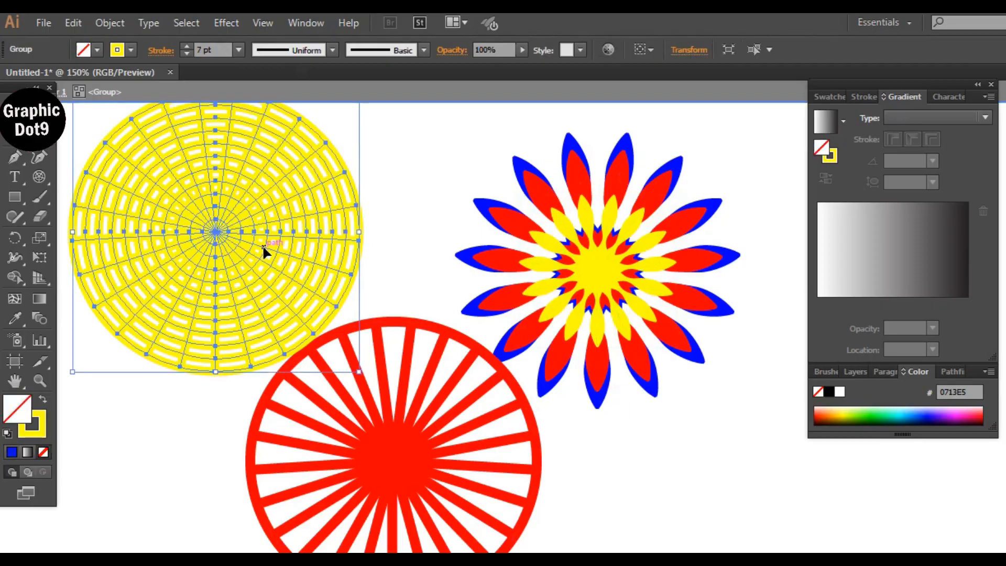
pyautogui.click(131, 50)
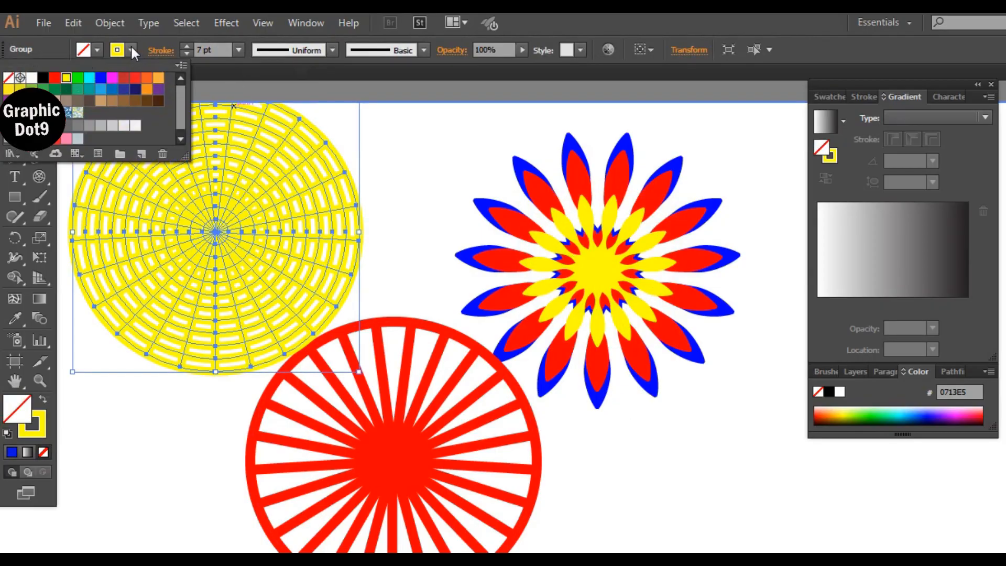
pyautogui.click(44, 78)
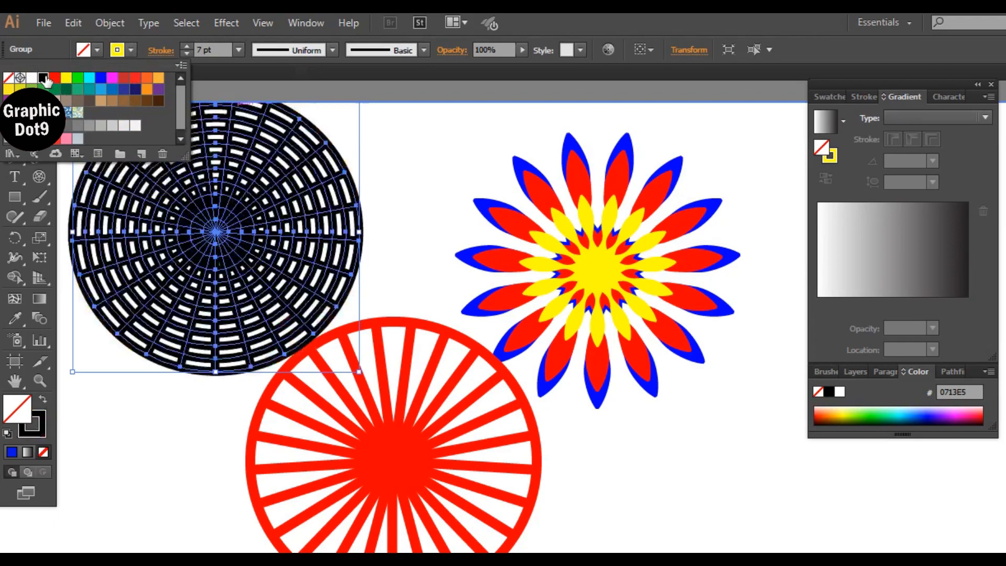
pyautogui.click(400, 194)
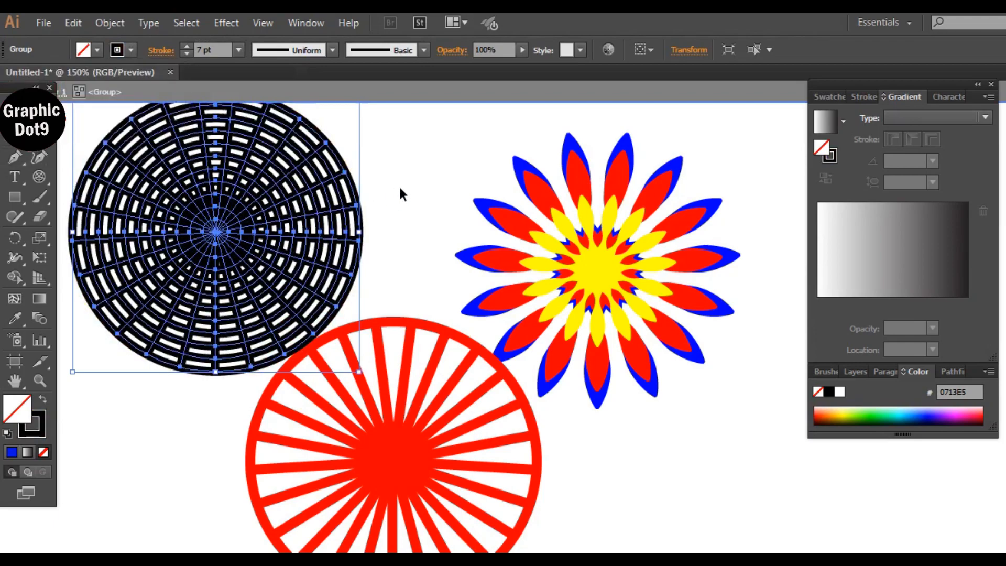
pyautogui.click(407, 225)
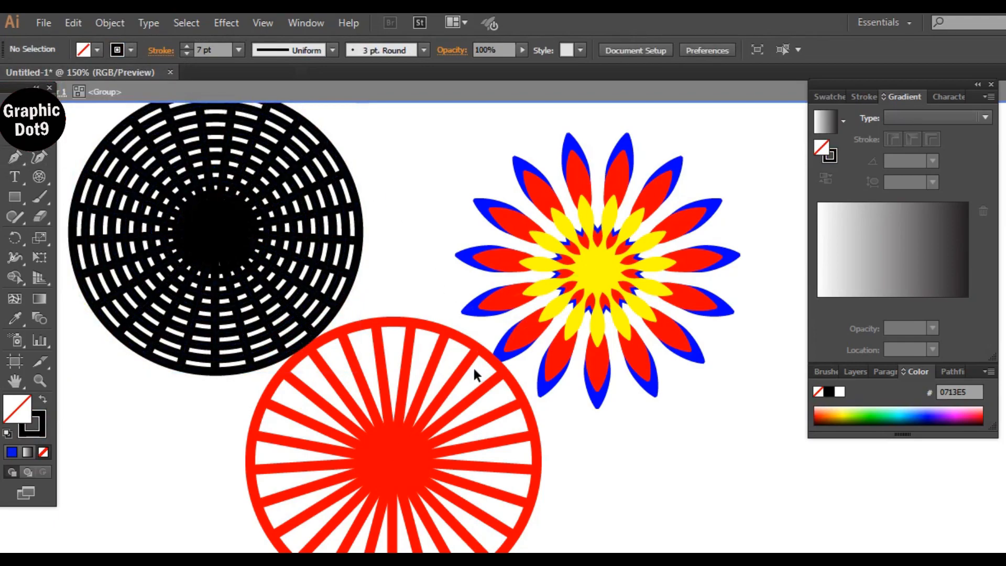